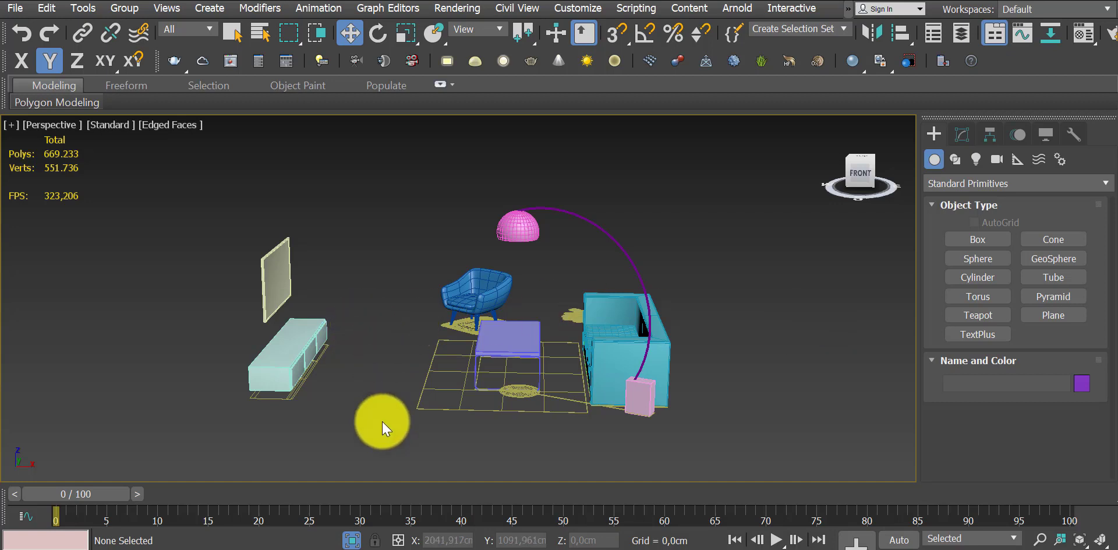
Pan across the living room, return to the ViewCube Home view, then orbit the Perspective viewport
middle_click_drag(516, 349, 595, 306)
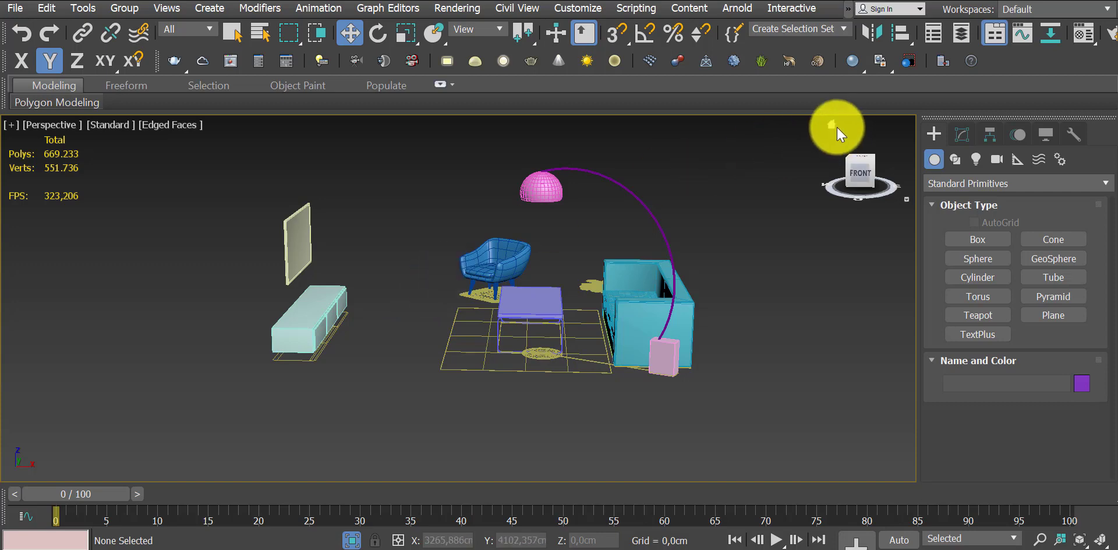
mouse_move(859, 174)
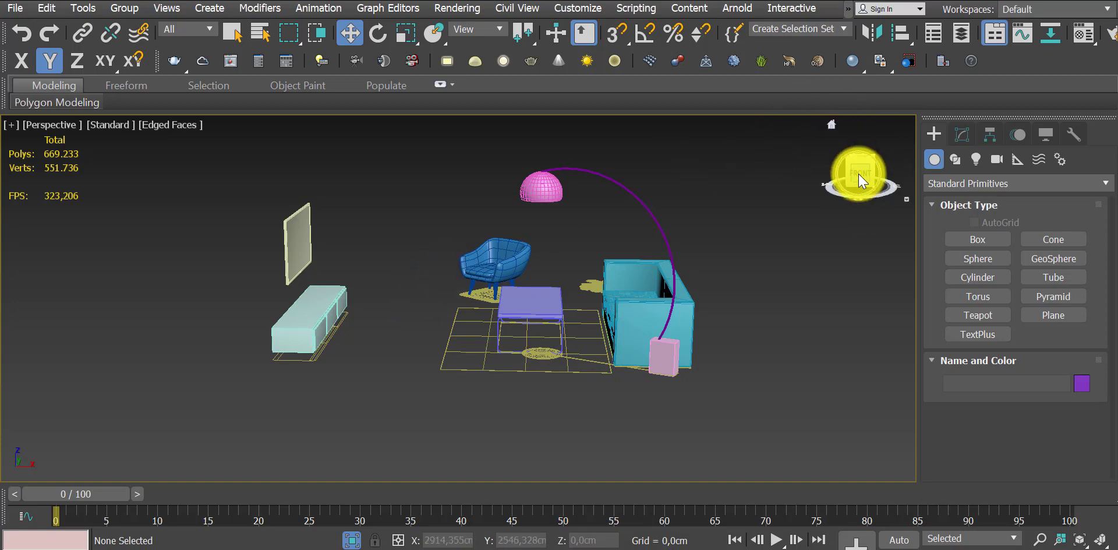
left_click(833, 125)
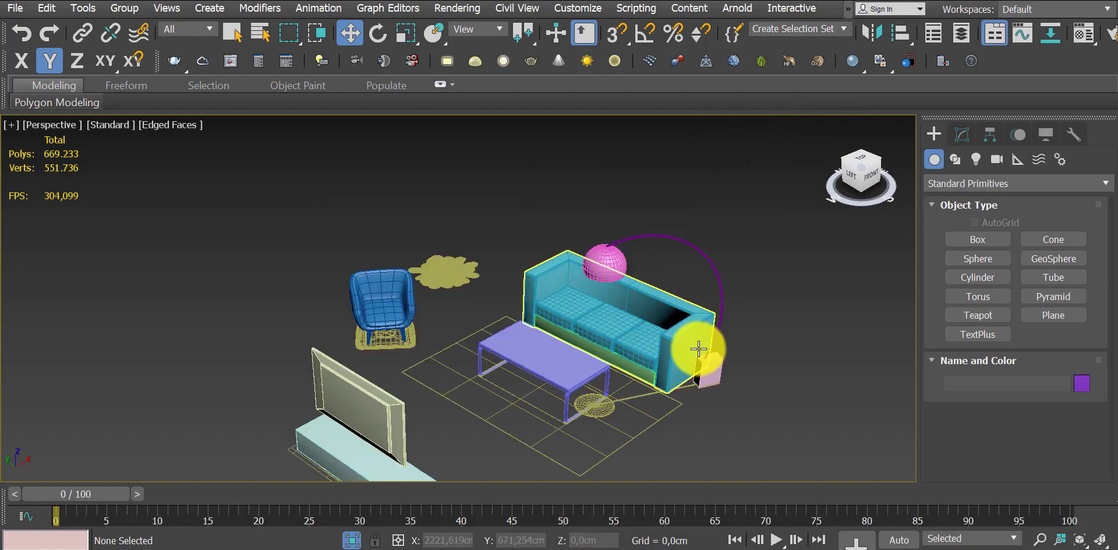
mouse_move(748, 352)
middle_mouse_down("alt")
mouse_move(638, 344)
mouse_move(694, 337)
middle_mouse_up("alt")
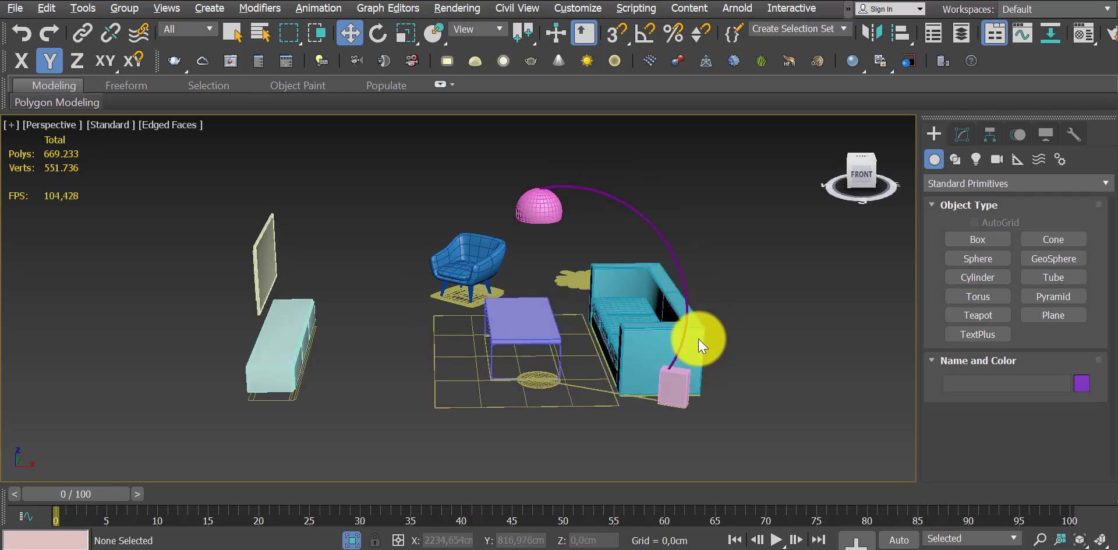
Select the berjer armchair group and zoom extents to frame it in the Perspective view
left_click(493, 267)
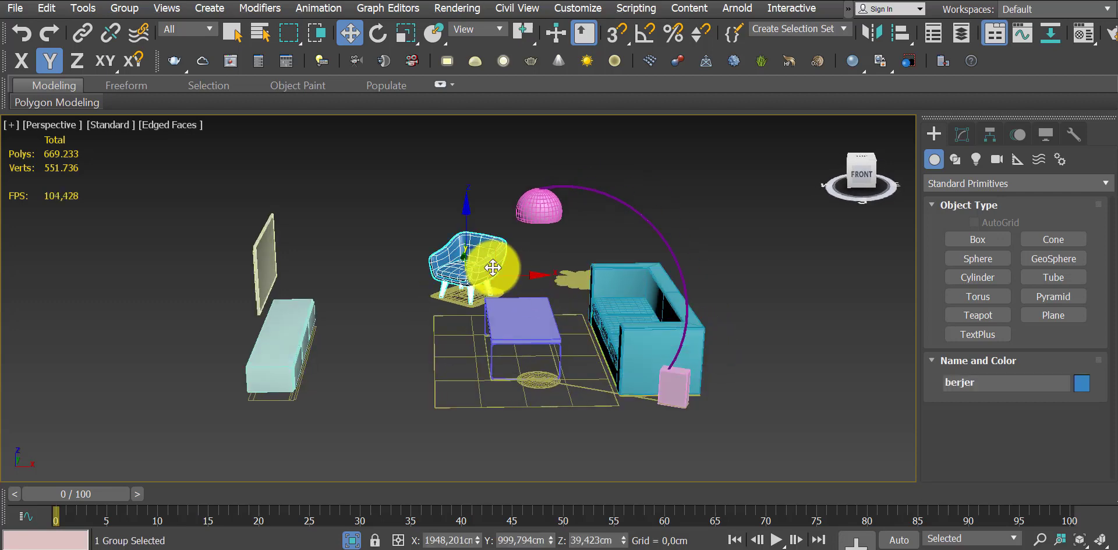
key("z")
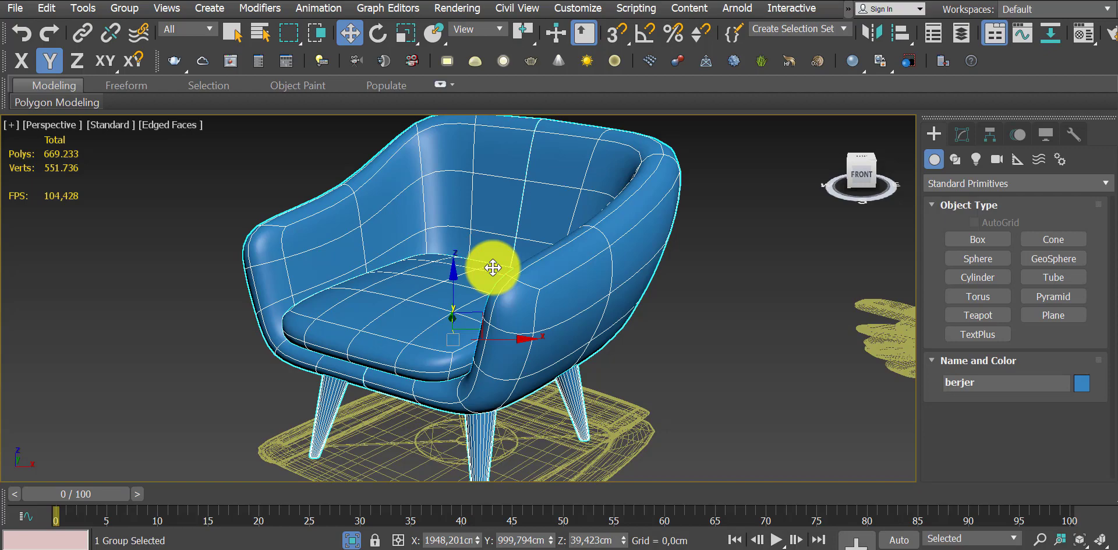
scroll(493, 267, "down", 3)
scroll(492, 267, "down", 5)
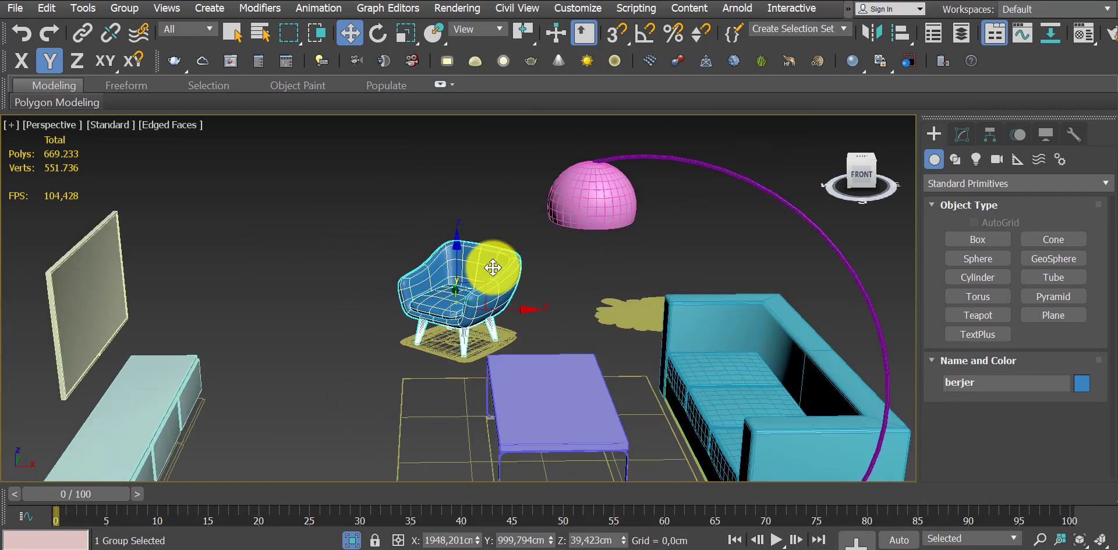
scroll(492, 267, "down", 2)
mouse_move(517, 325)
middle_mouse_down()
mouse_move(513, 267)
mouse_move(489, 279)
mouse_move(503, 272)
middle_mouse_up()
Zoom in and out around the armchair with the mouse wheel to gauge the zoom step
scroll(449, 250, "up", 2)
scroll(474, 280, "up", 3)
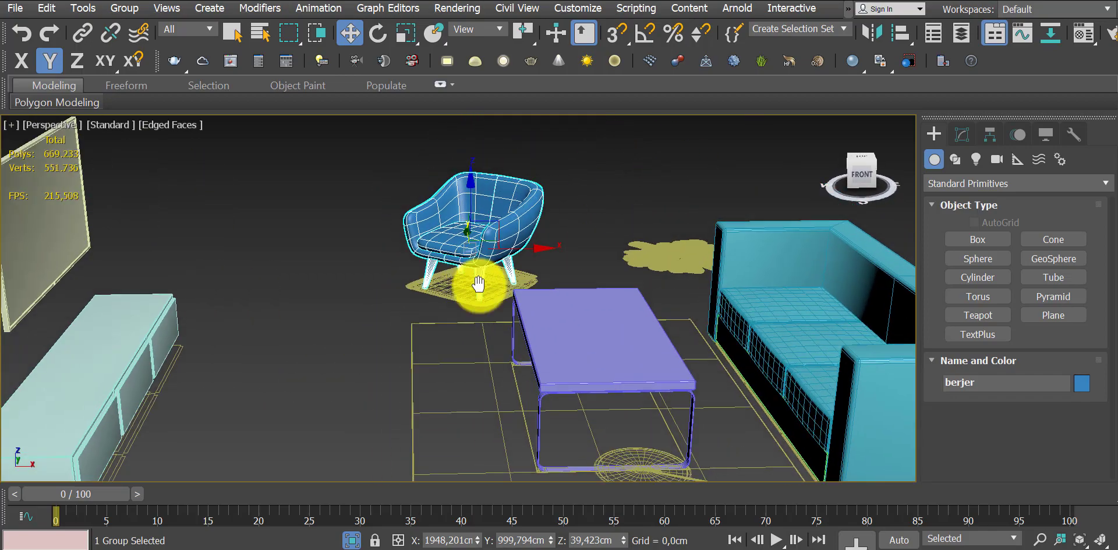
scroll(498, 245, "up", 1)
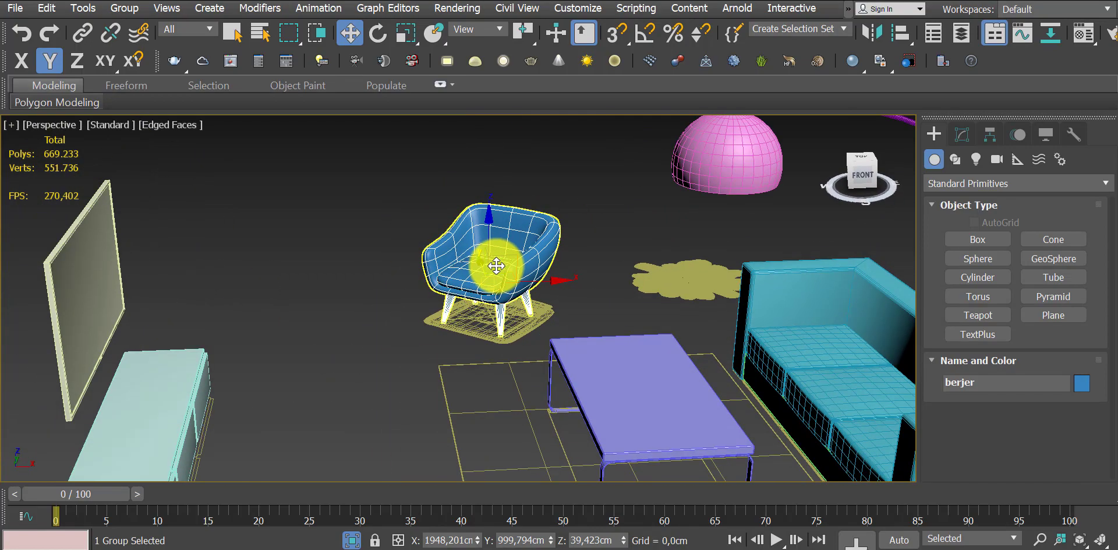
scroll(500, 262, "up", 2)
scroll(525, 247, "up", 3)
scroll(525, 248, "up", 1)
scroll(531, 256, "down", 2)
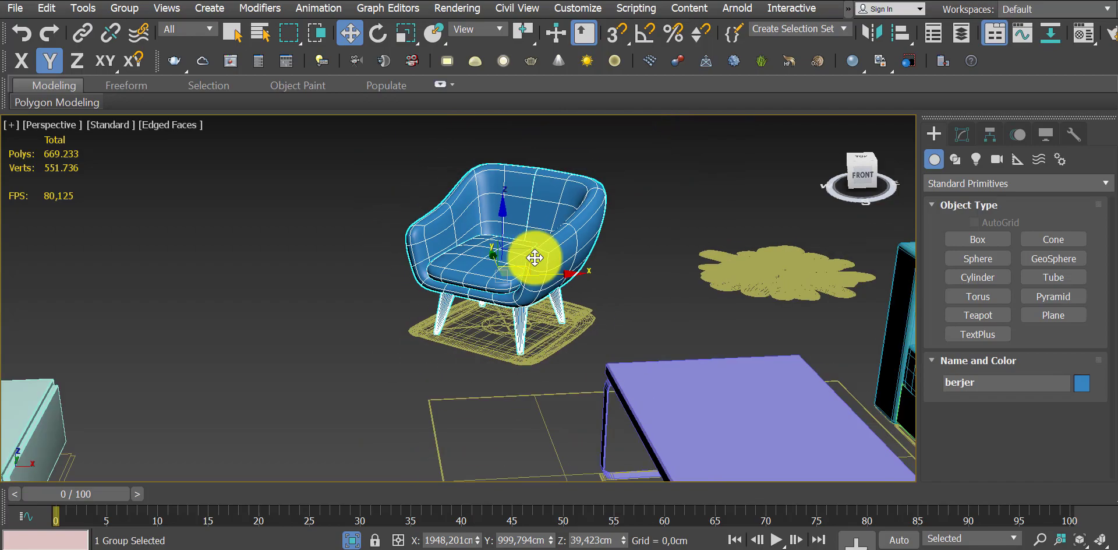
scroll(531, 257, "down", 2)
scroll(534, 256, "down", 2)
scroll(534, 257, "up", 2)
scroll(512, 245, "up", 1)
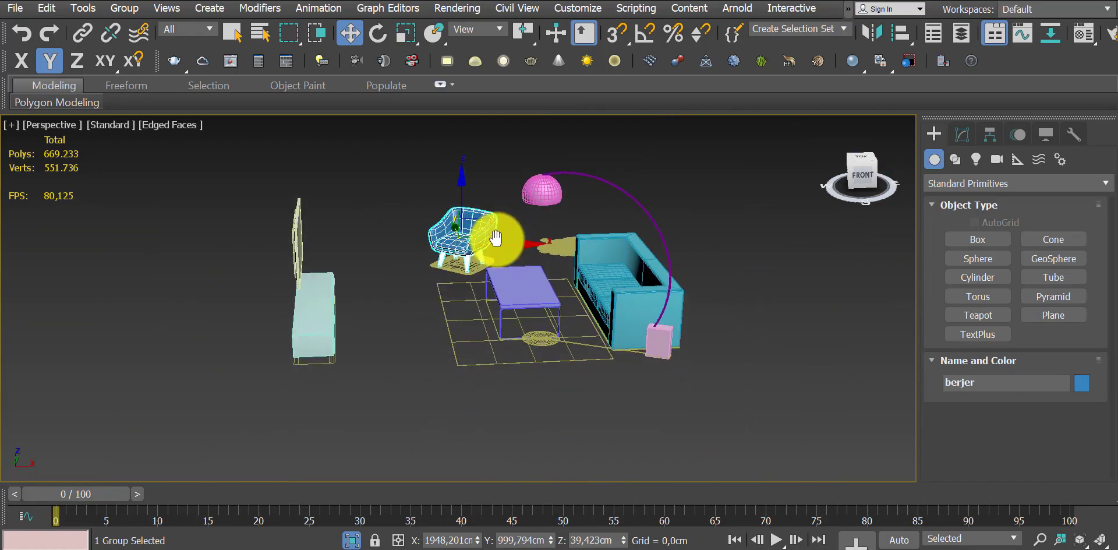
scroll(467, 223, "up", 2)
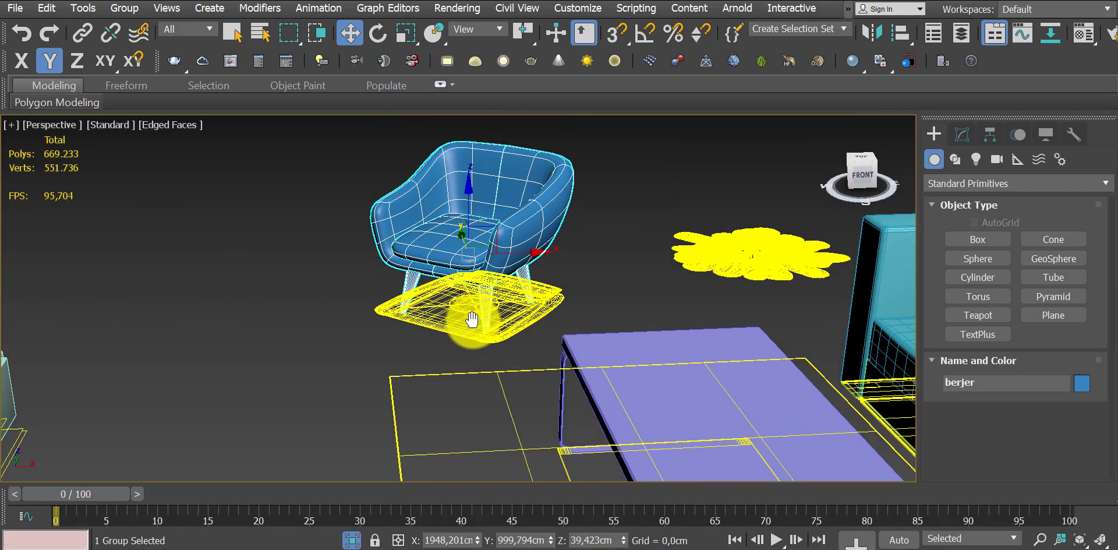
scroll(474, 317, "up", 1)
scroll(473, 217, "up", 1)
scroll(481, 204, "down", 2)
scroll(487, 212, "down", 1)
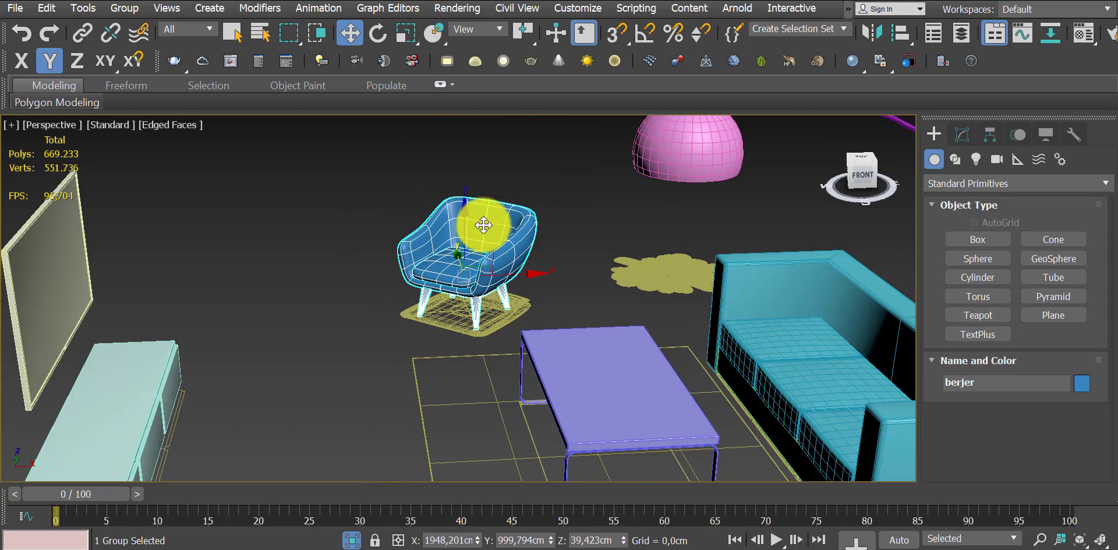
scroll(486, 217, "down", 1)
scroll(474, 243, "down", 2)
scroll(493, 271, "down", 2)
mouse_move(499, 309)
middle_mouse_down("alt")
mouse_move(476, 280)
mouse_move(464, 292)
mouse_move(478, 255)
middle_mouse_up("alt")
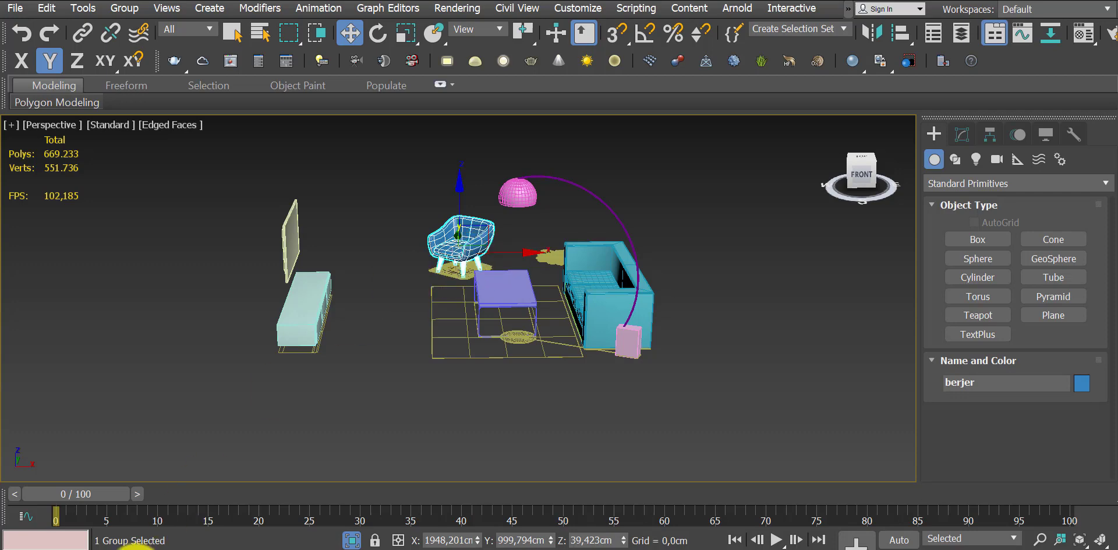
Open Control Panel's Mouse Properties under Hardware and Sound, showing the Pointer Options tab
left_click(134, 546)
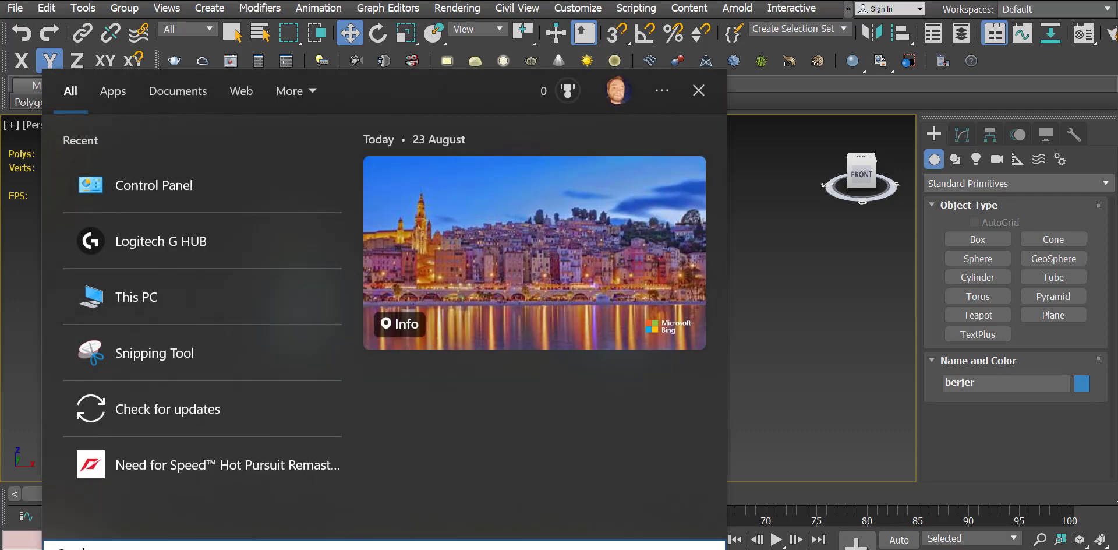
type("c")
left_click(135, 179)
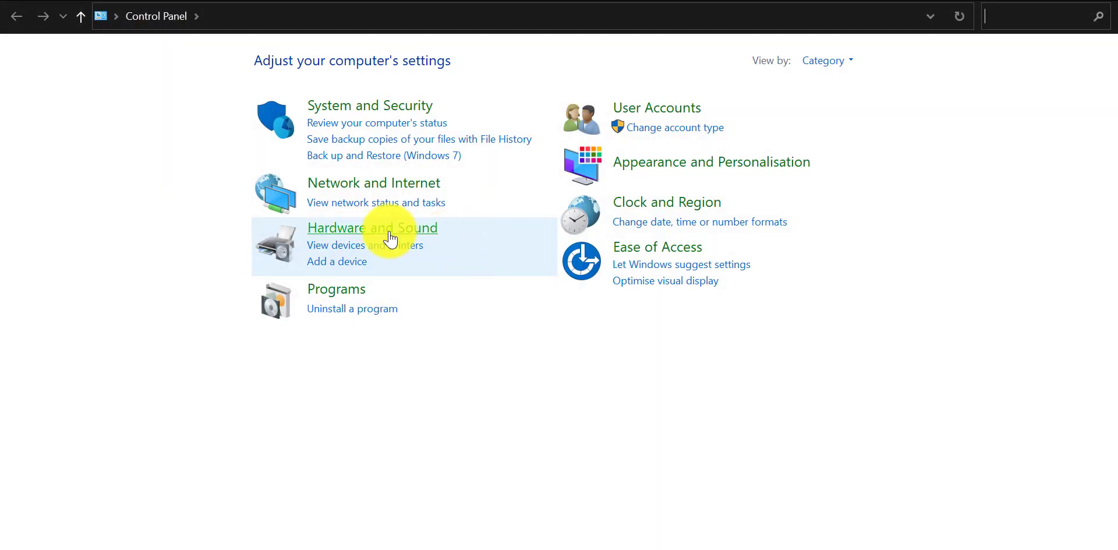
left_click(332, 229)
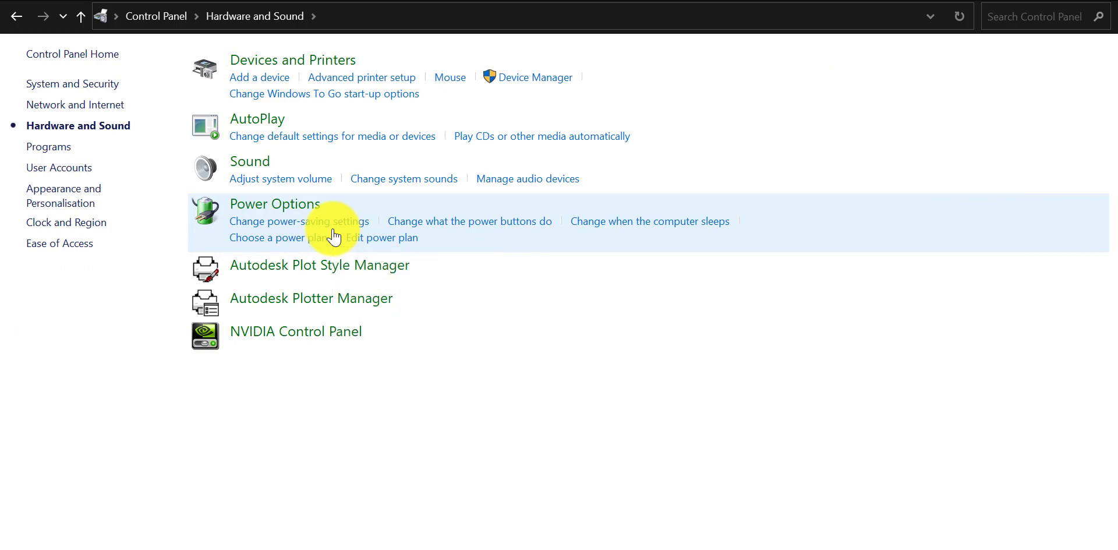
left_click(451, 77)
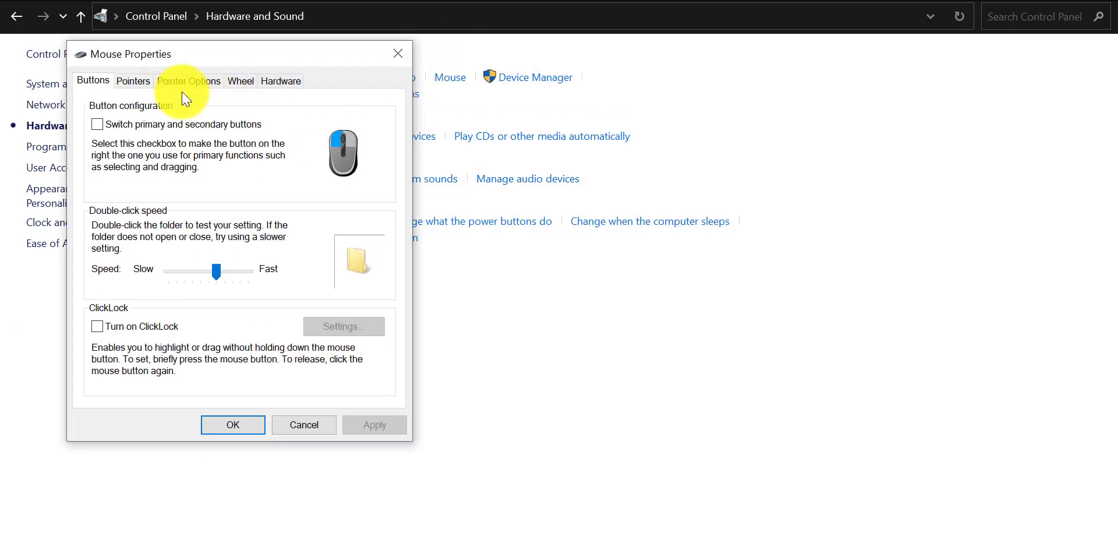
left_click(182, 81)
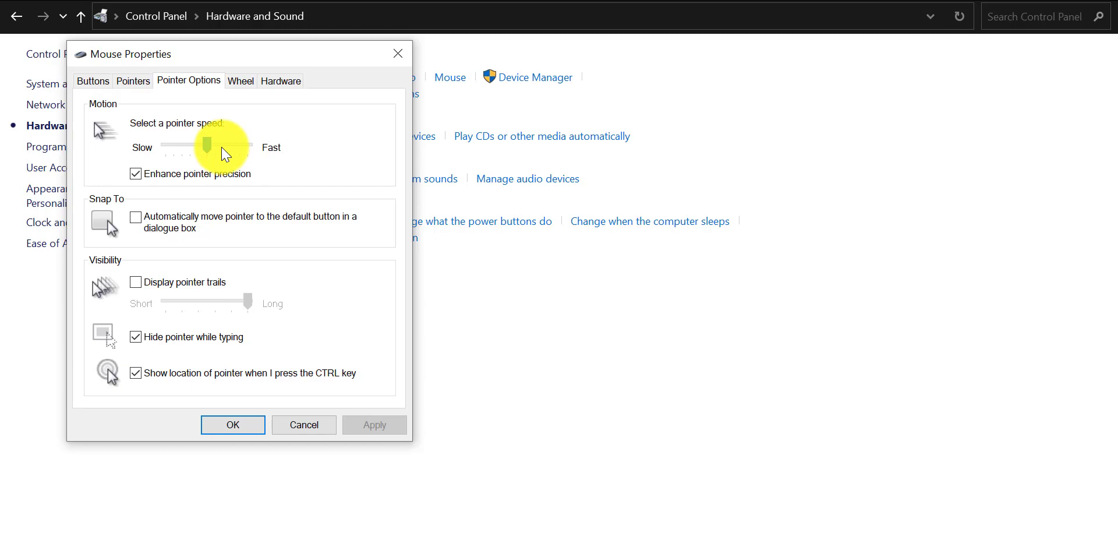
left_click_drag(250, 55, 268, 29)
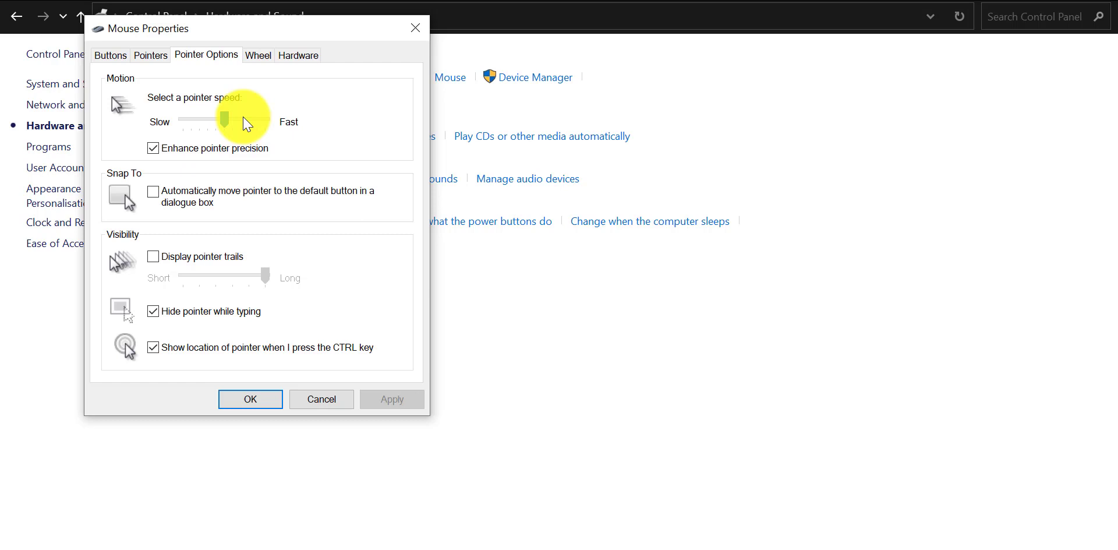
Close Mouse Properties and Control Panel, returning to 3ds Max with the armchair deselected
left_click(251, 407)
left_click(1102, 7)
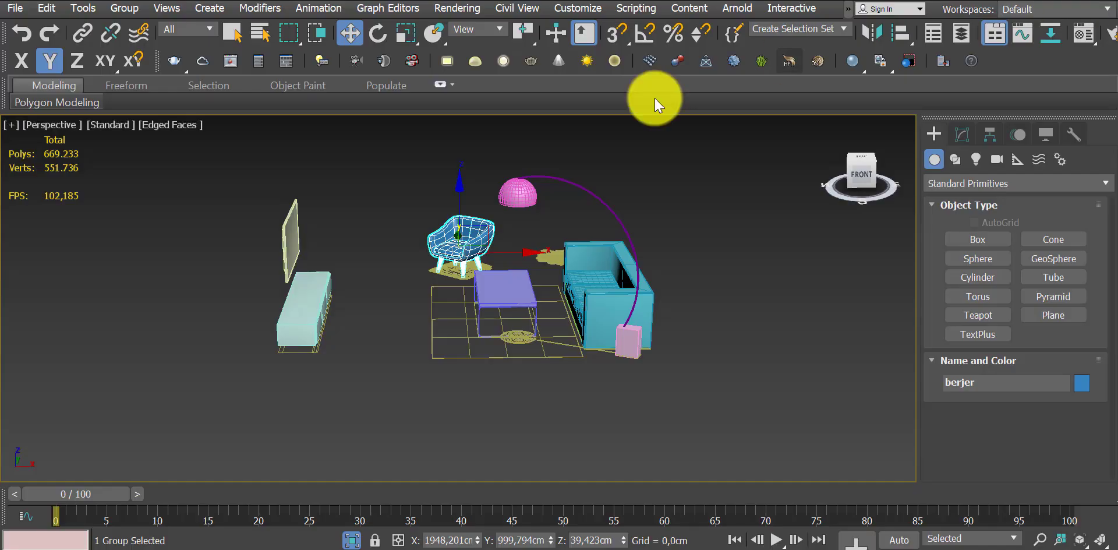
middle_click_drag(416, 299, 400, 311)
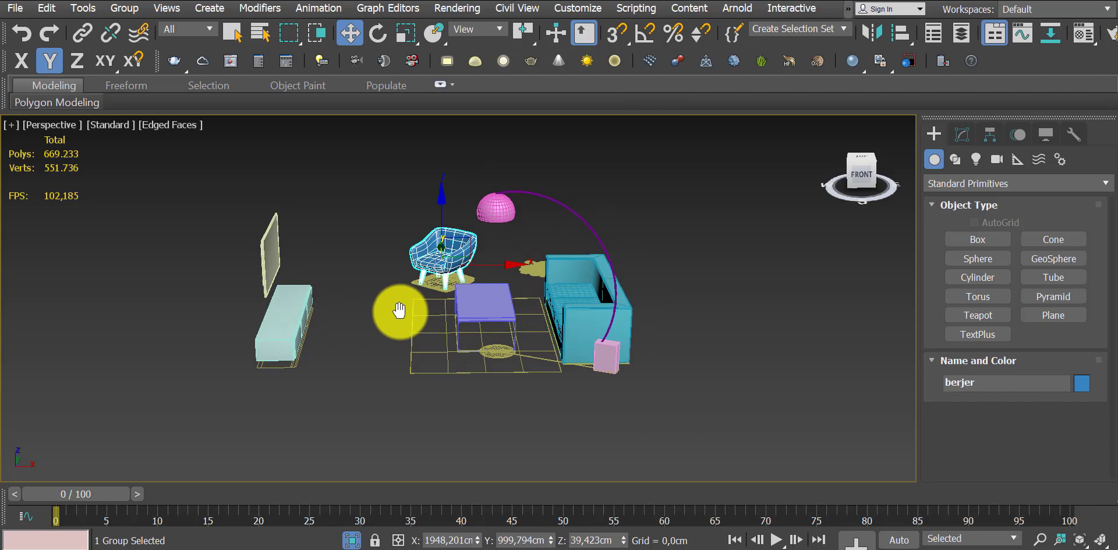
left_click(683, 254)
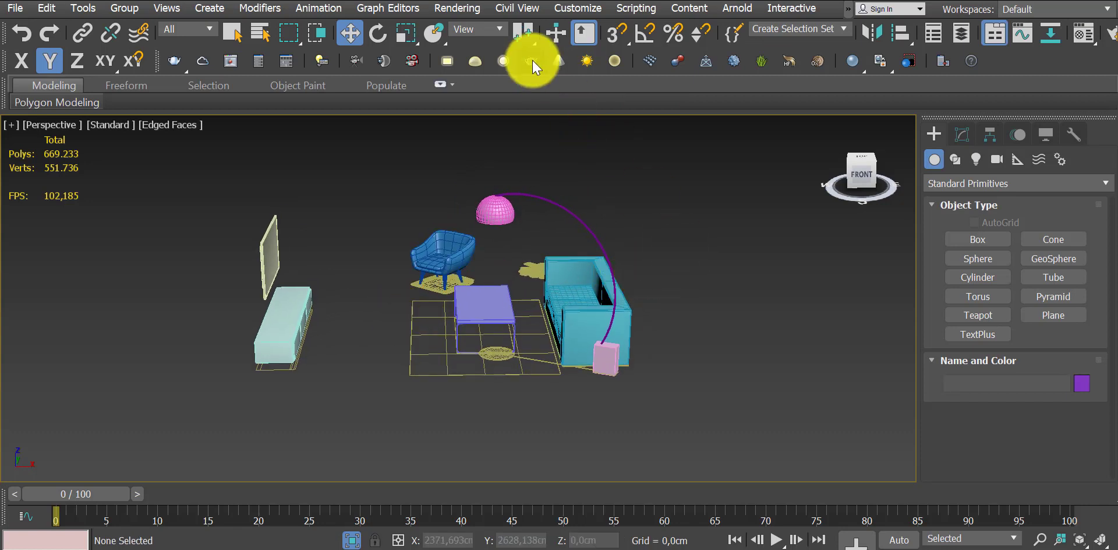
Open Customize User Interface on the Mouse tab, showing the 0,3cm wheel zoom increment
left_click(584, 13)
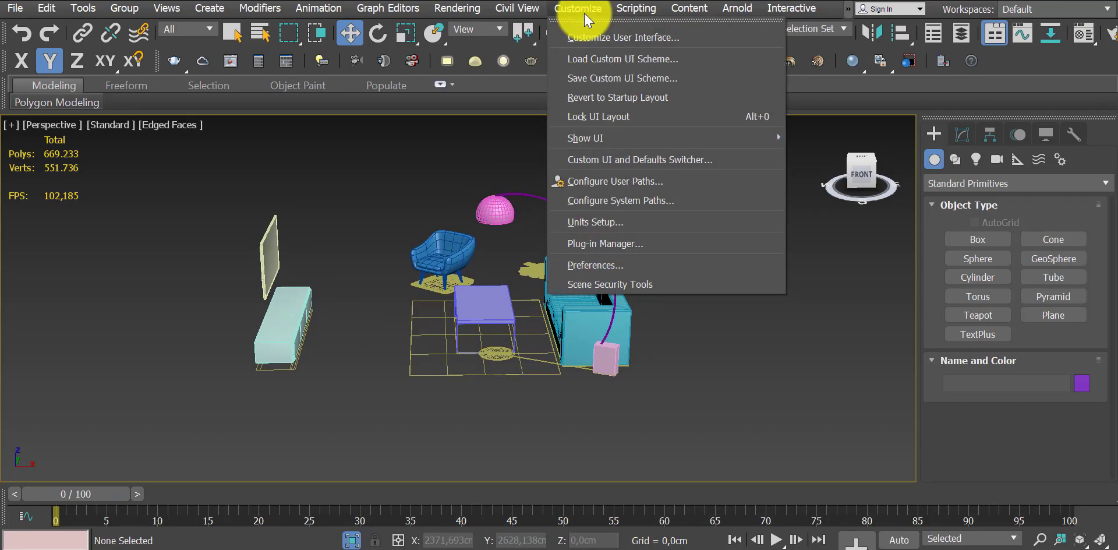
left_click(611, 39)
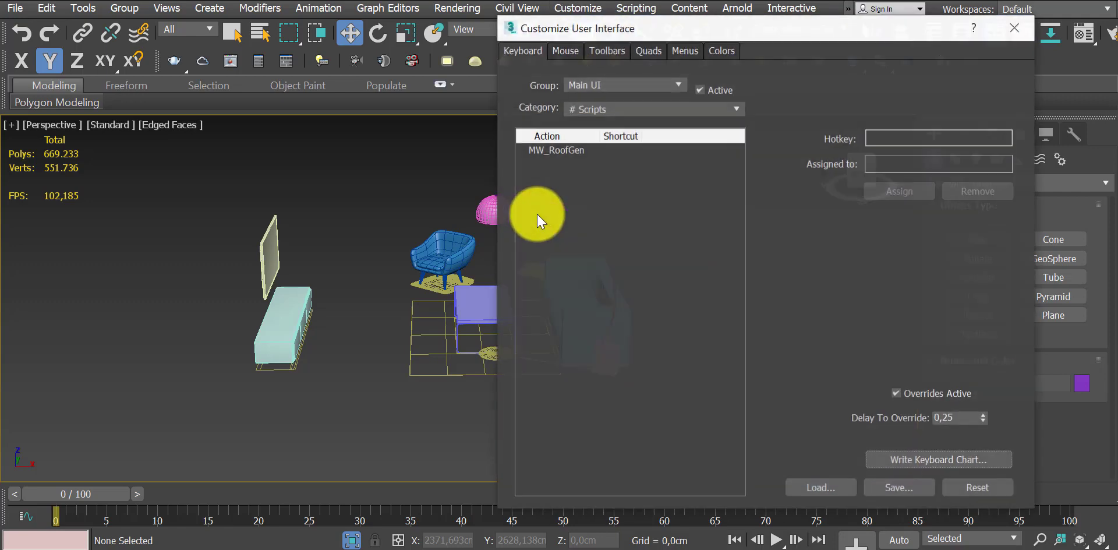
left_click_drag(620, 43, 582, 28)
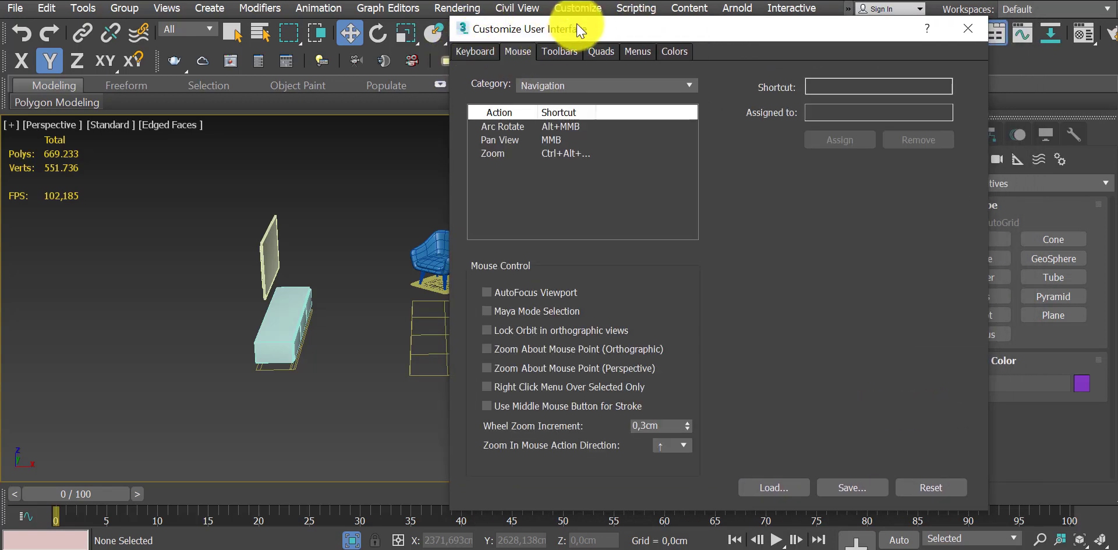
Type a new value over the 0,3cm Wheel Zoom Increment in the Mouse tab
left_click_drag(536, 30, 667, 0)
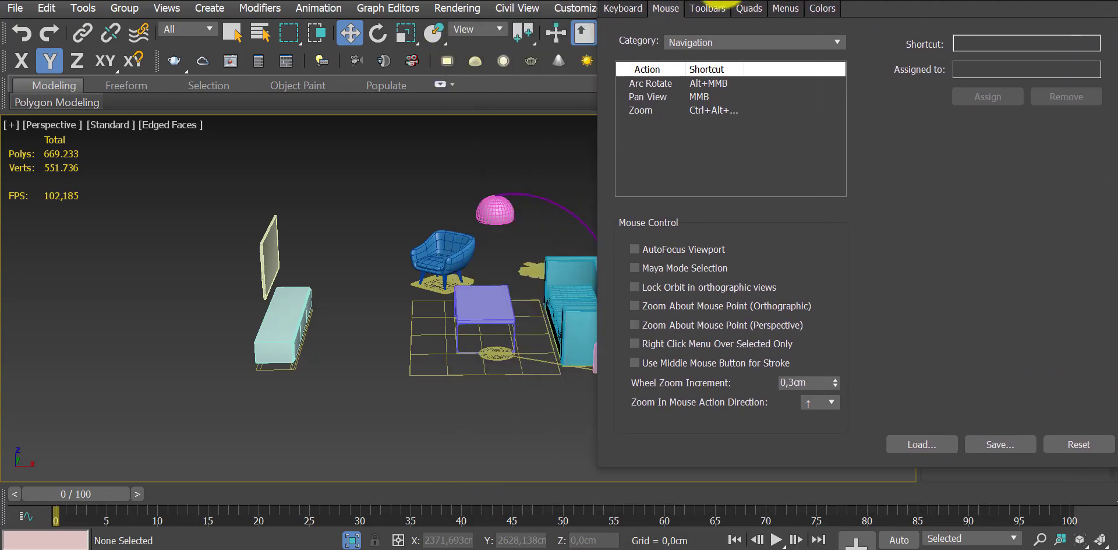
left_click(792, 390)
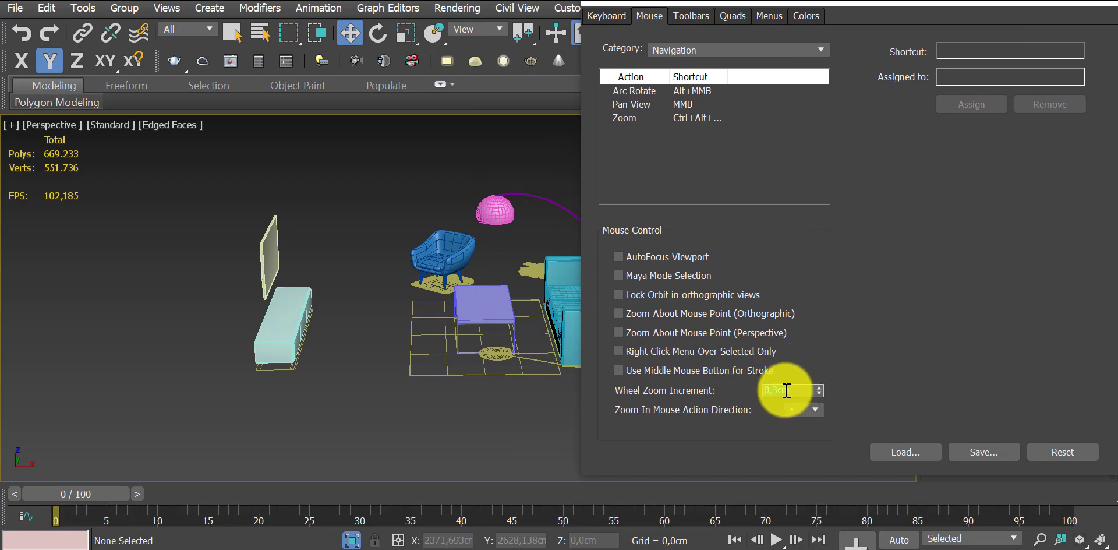
type("1")
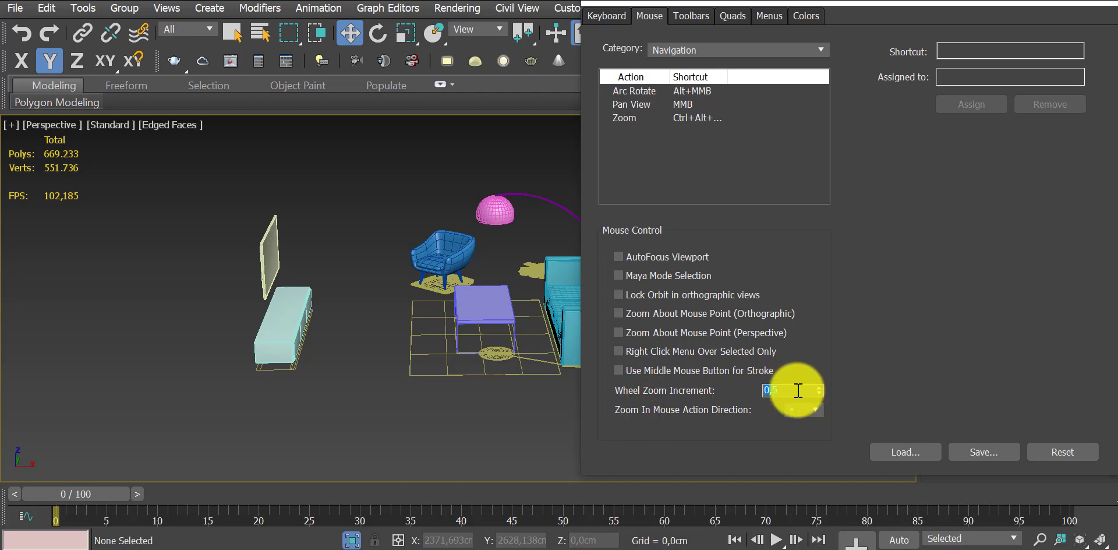
Save the mouse settings over MaxStartUI.musx, confirming the file replacement
left_click(983, 456)
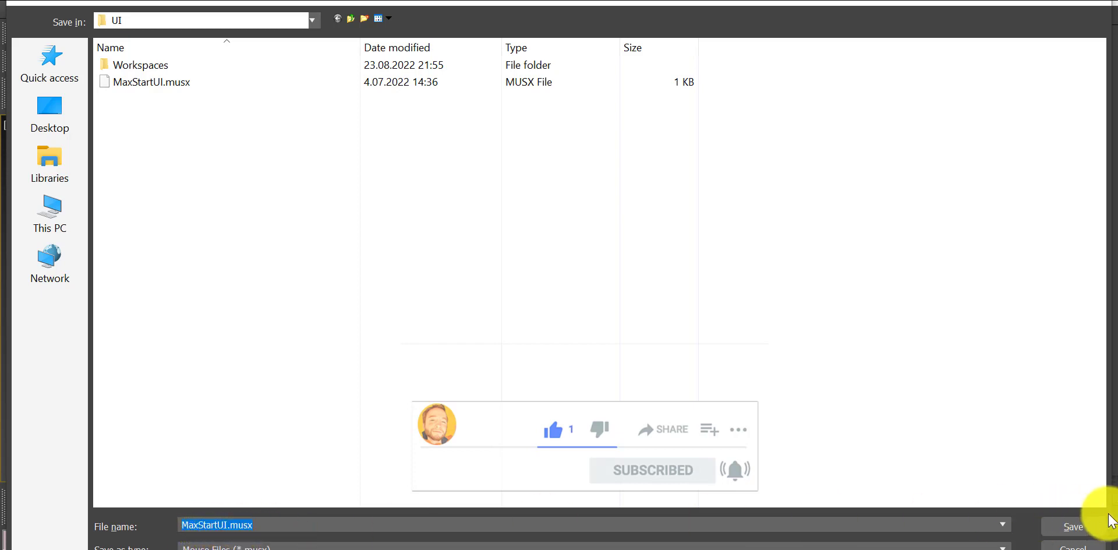
left_click(1073, 526)
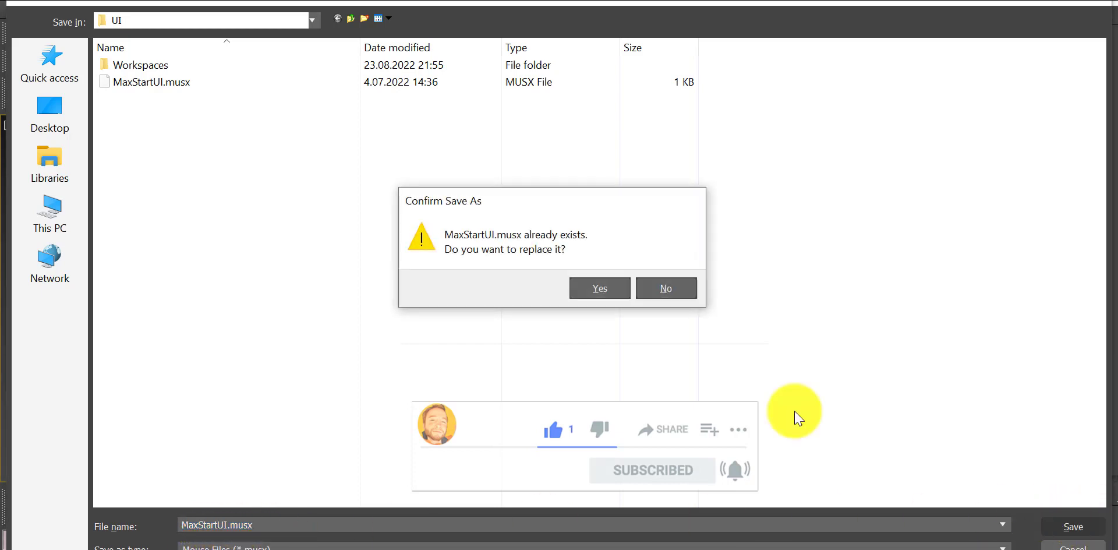
left_click(589, 288)
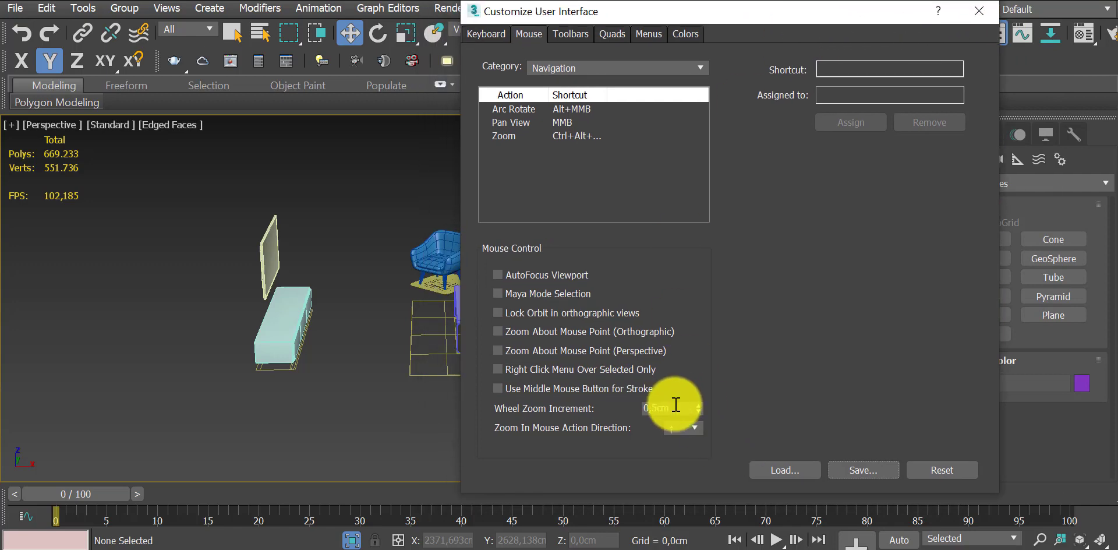
Close Customize User Interface and select the blue berjer armchair group
left_click(979, 11)
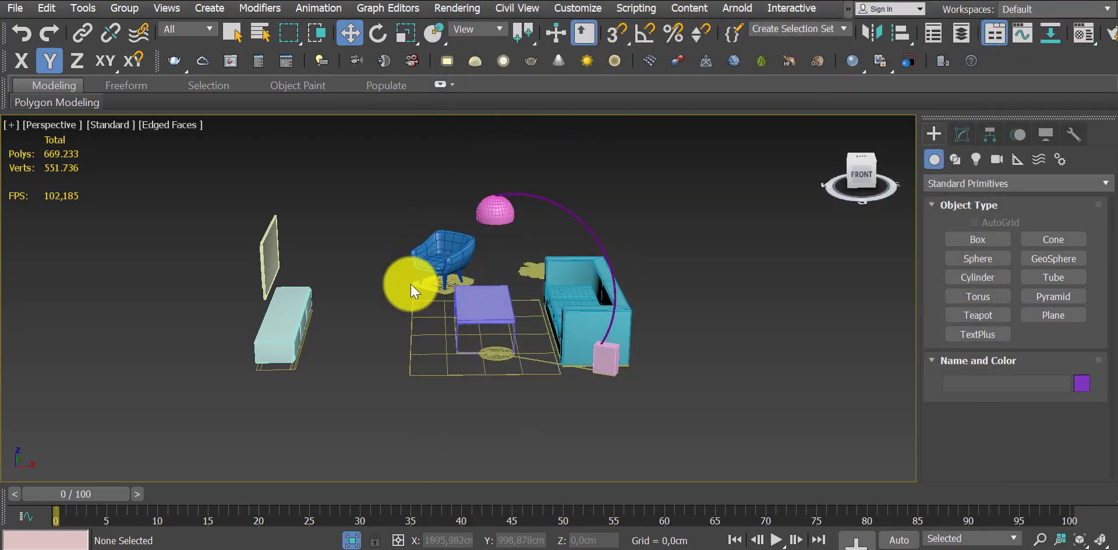
left_click(445, 257)
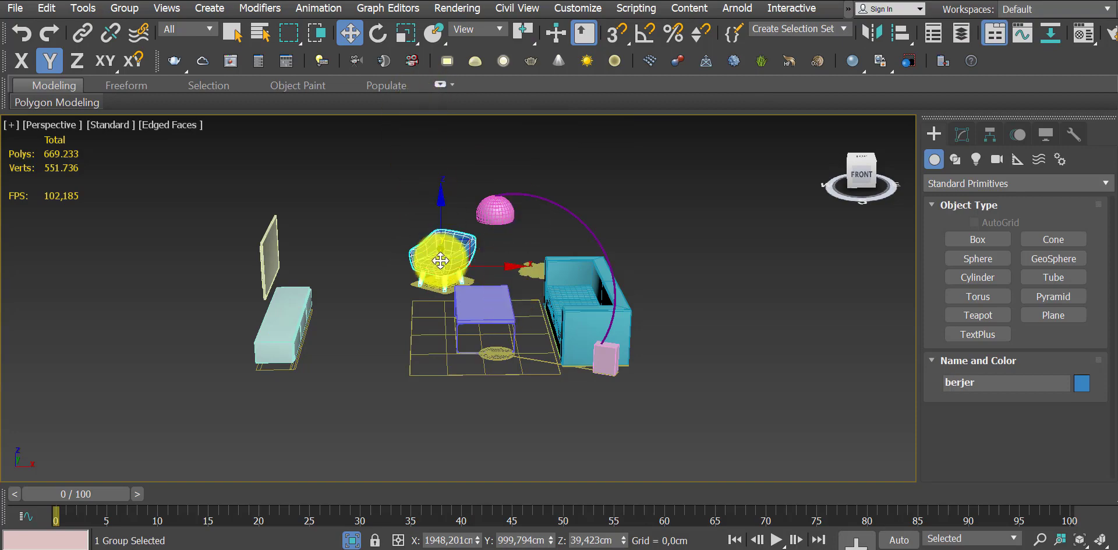
scroll(432, 205, "up", 3)
middle_click_drag(382, 162, 507, 184)
Scroll the wheel in and out on the armchair to test the 0,5cm zoom increment
scroll(507, 184, "up", 2)
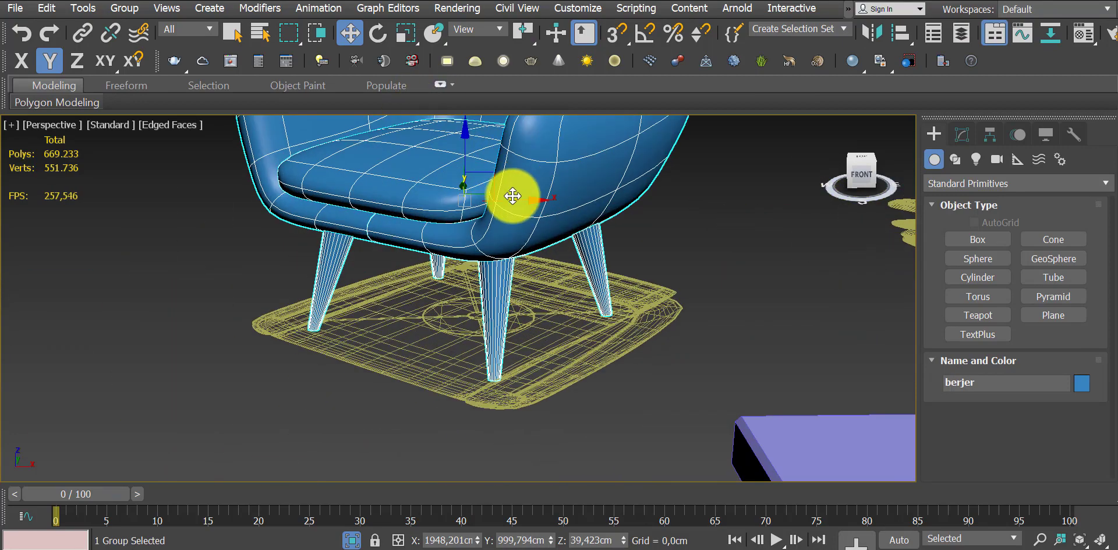
scroll(512, 196, "down", 5)
scroll(511, 235, "down", 3)
scroll(444, 291, "down", 3)
scroll(469, 289, "up", 3)
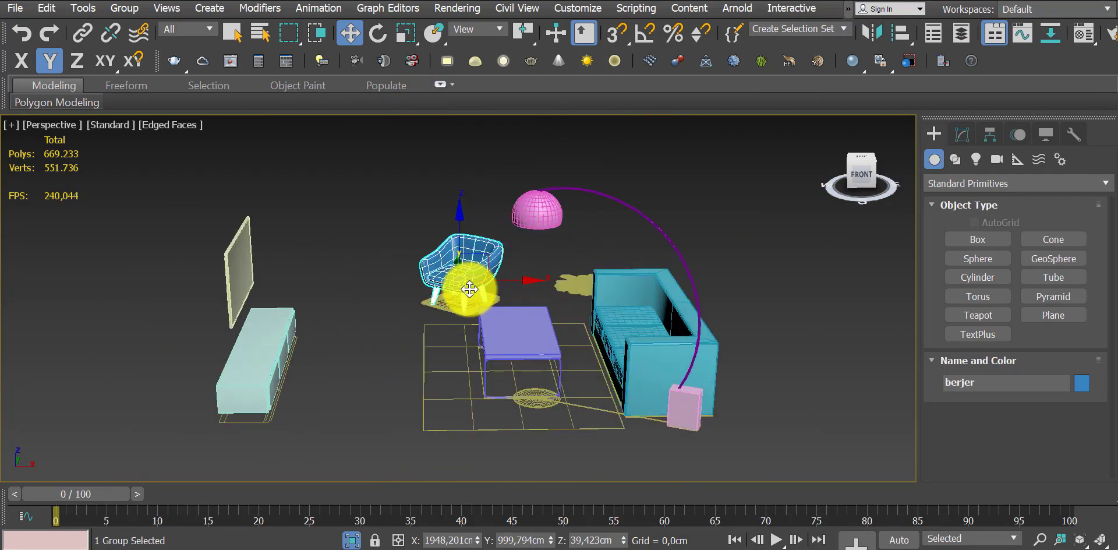
scroll(469, 288, "up", 3)
scroll(482, 225, "up", 2)
scroll(481, 237, "down", 5)
scroll(490, 263, "up", 1)
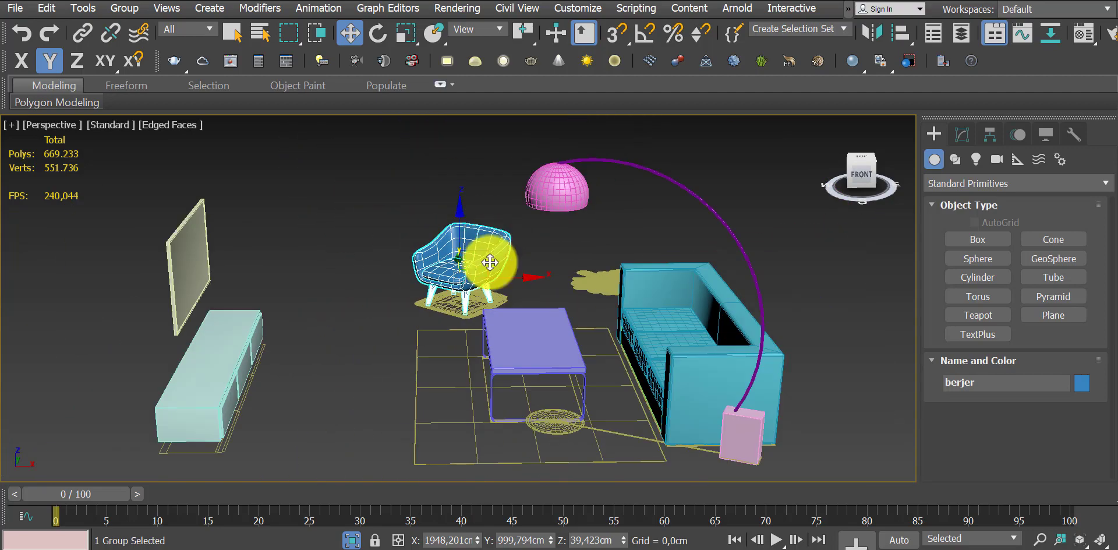
scroll(490, 262, "up", 1)
left_click(582, 9)
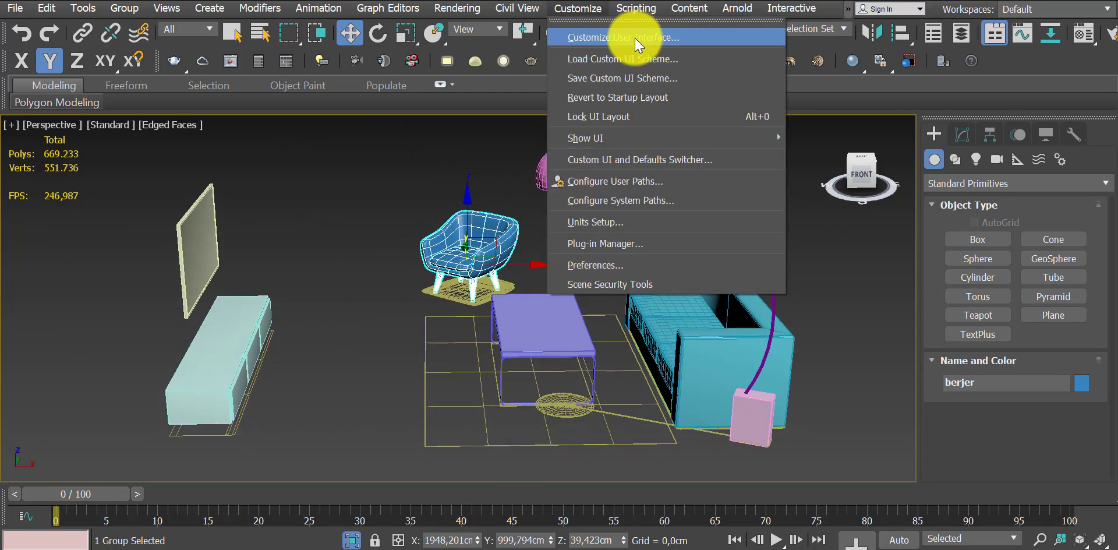
Set the Wheel Zoom Increment to 0,1cm and save it over MaxStartUI.musx
left_click(805, 309)
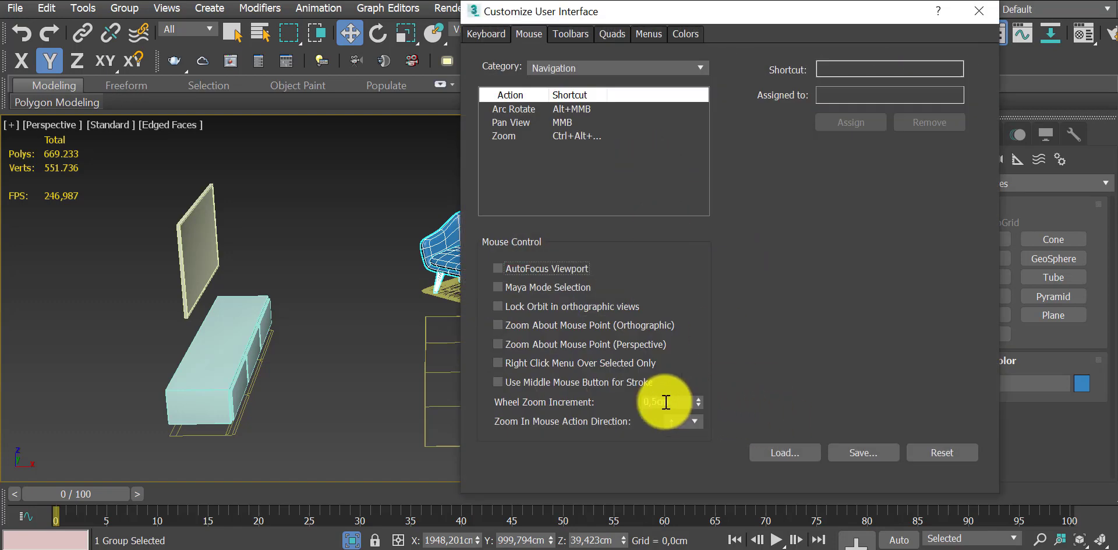
type("0,12")
key("Return")
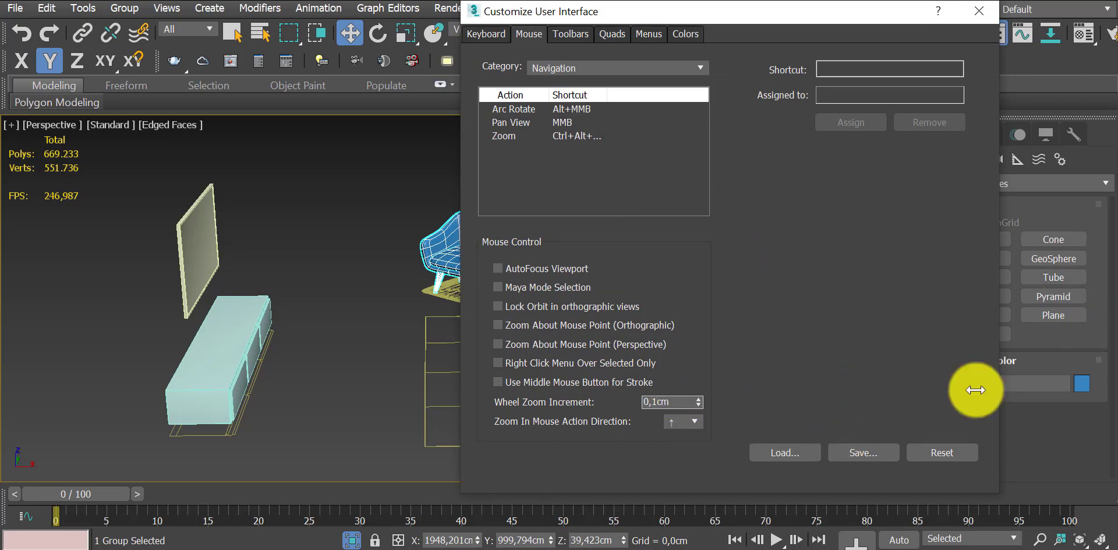
left_click(879, 450)
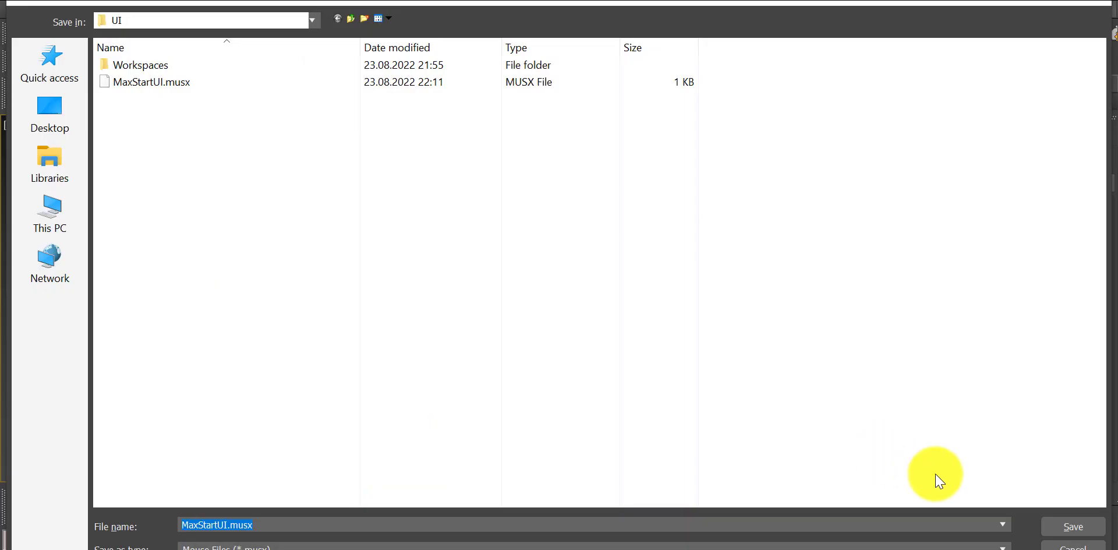
left_click(1061, 525)
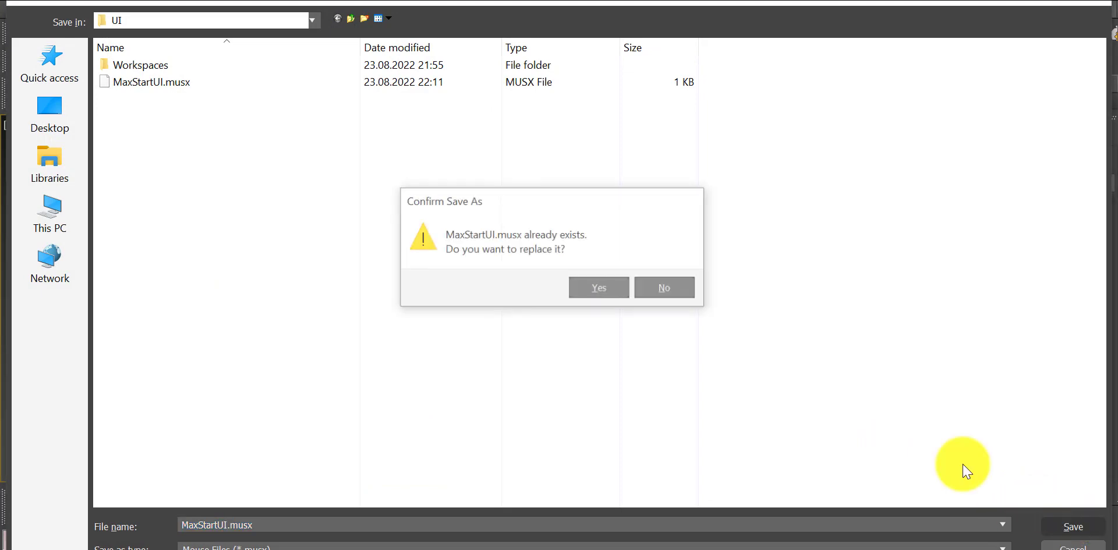
left_click(588, 280)
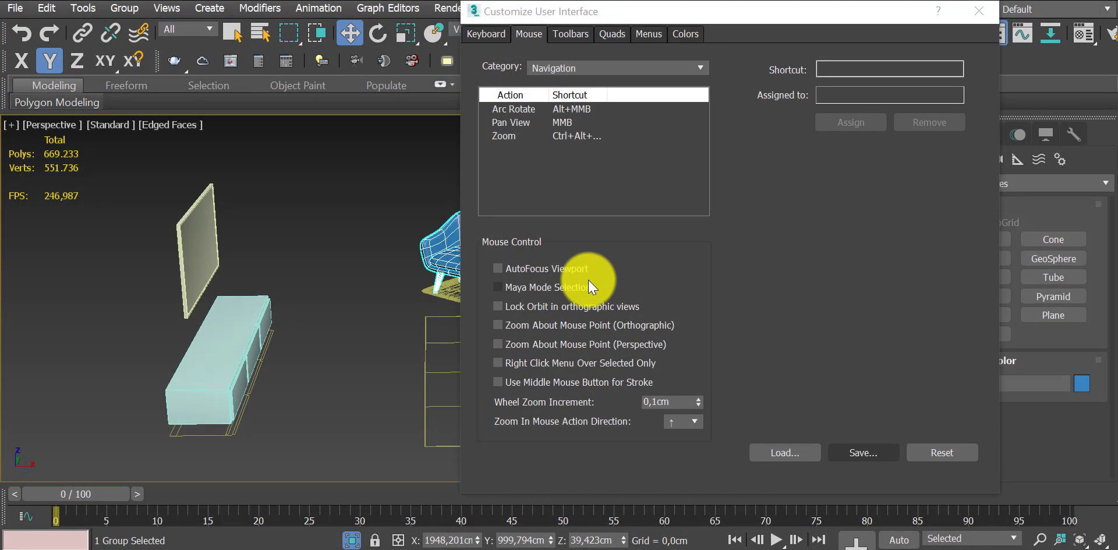
Close the customization dialog and wheel-zoom in on the armchair to test 0,1cm
left_click(981, 16)
scroll(488, 233, "up", 3)
scroll(489, 233, "up", 3)
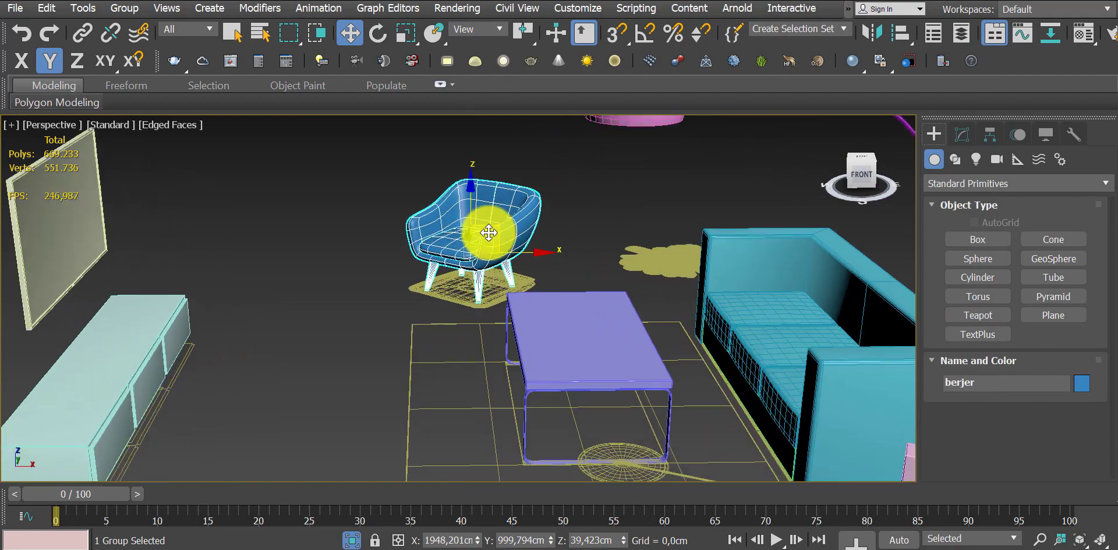
scroll(489, 233, "up", 3)
scroll(506, 219, "up", 3)
scroll(516, 210, "up", 2)
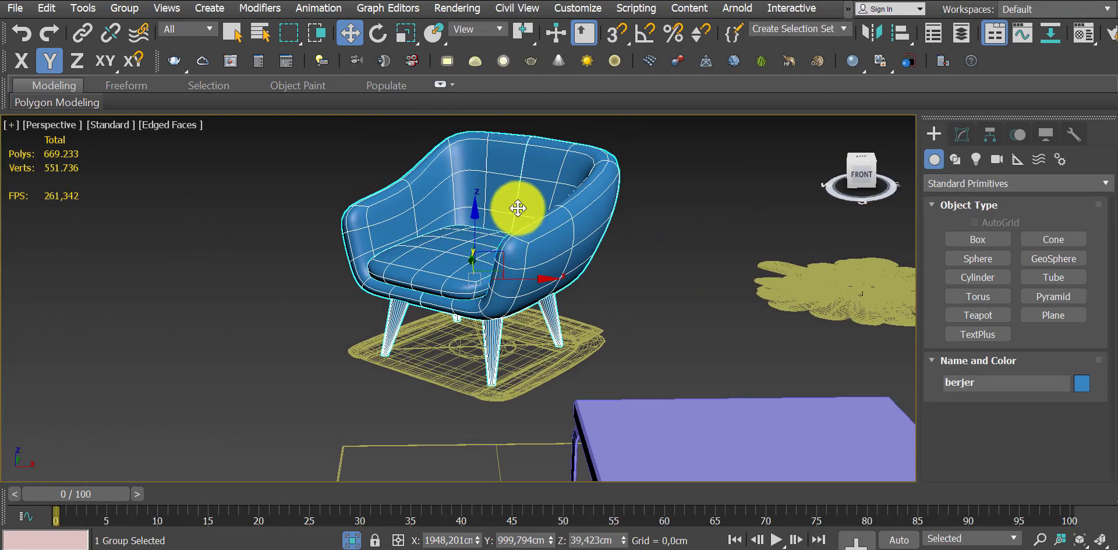
scroll(518, 208, "up", 2)
scroll(518, 211, "up", 2)
scroll(523, 214, "up", 1)
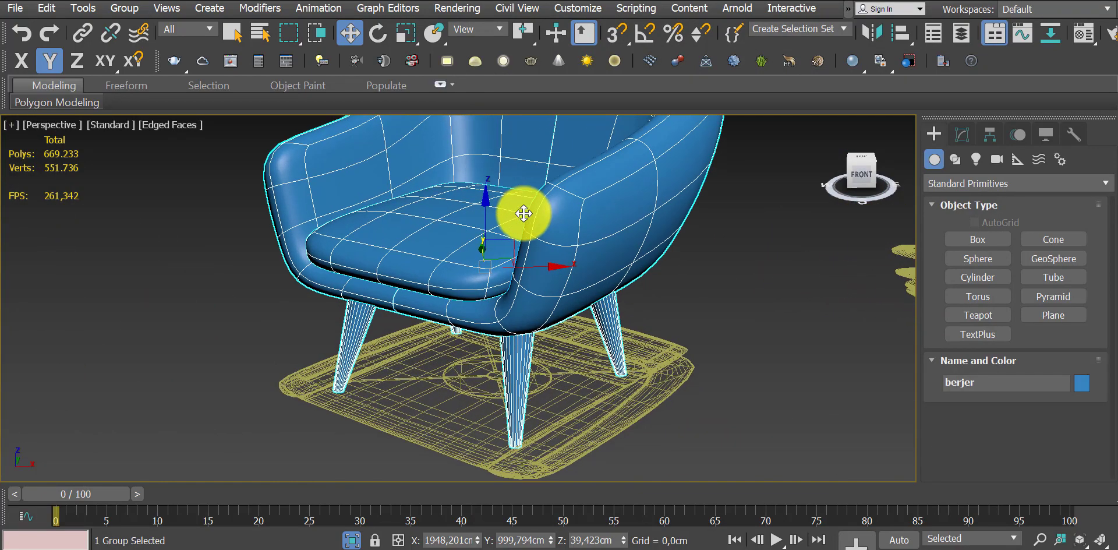
left_click(576, 8)
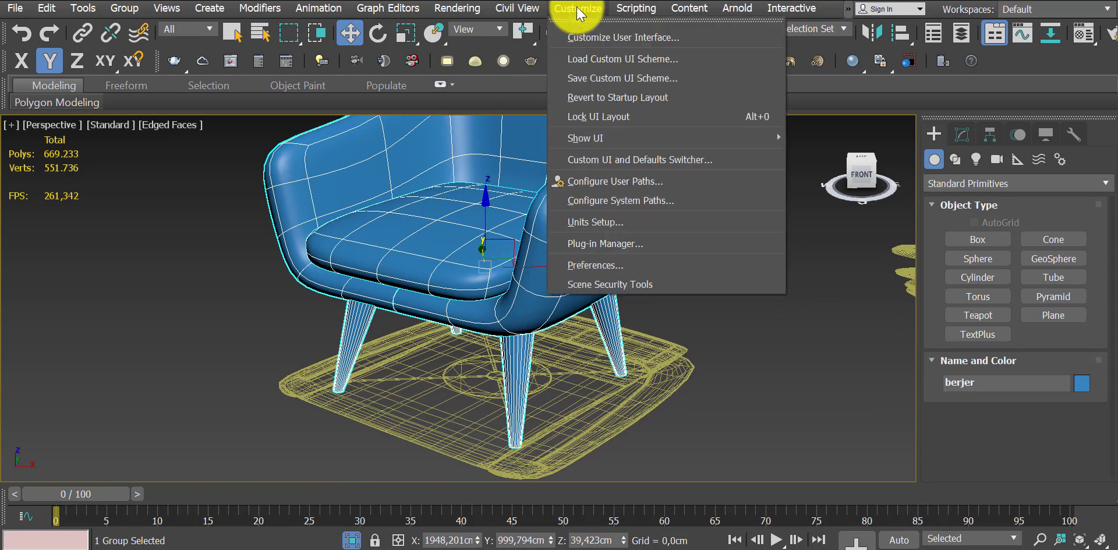
Reopen Customize User Interface, overwrite MaxStartUI.musx with the 0,5cm wheel zoom, and close it
left_click(592, 37)
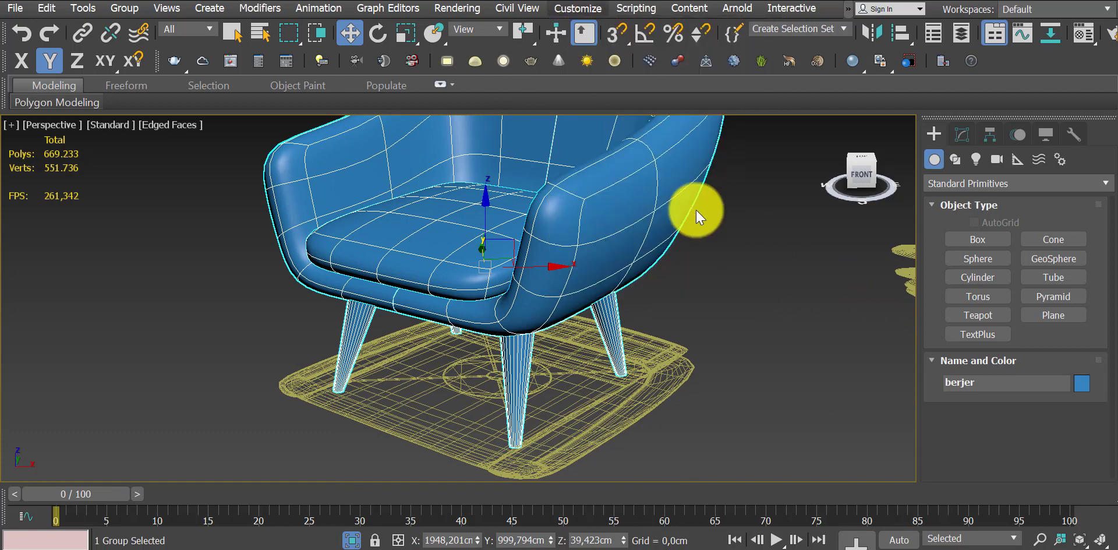
left_click_drag(717, 36, 780, 8)
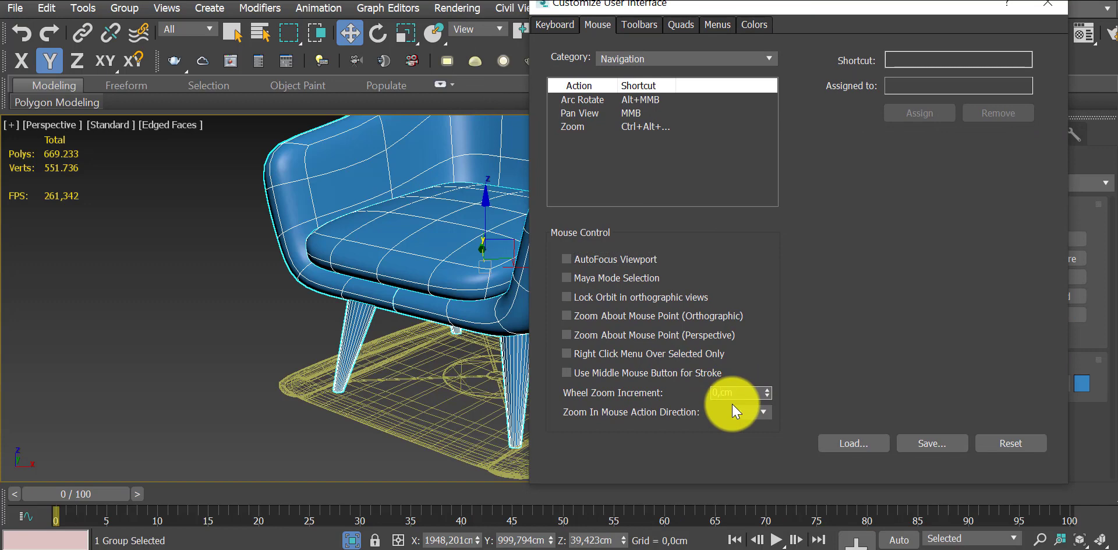
left_click(931, 443)
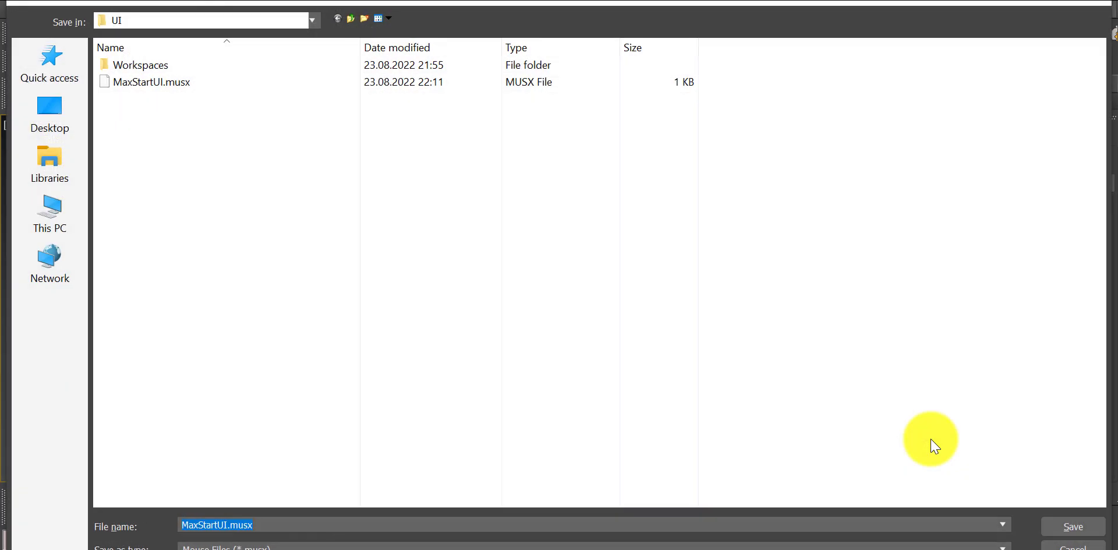
left_click(1072, 524)
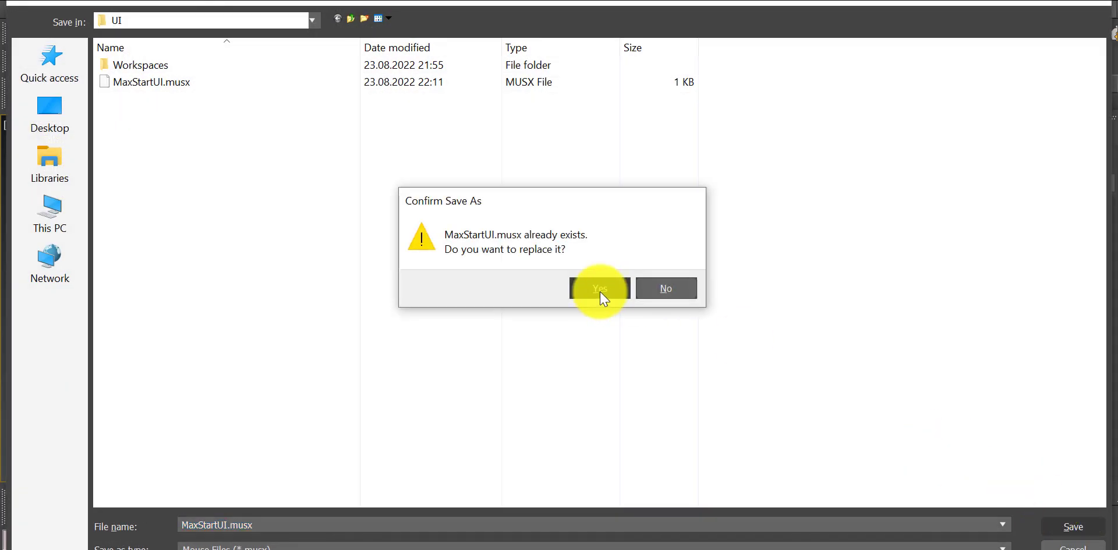
left_click(600, 291)
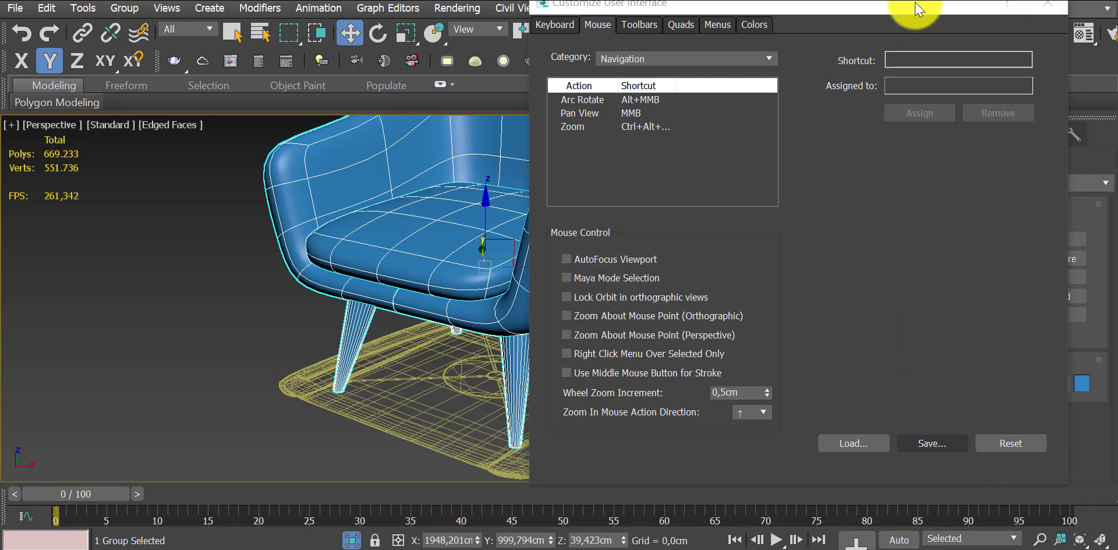
left_click_drag(917, 8, 890, 34)
left_click(1030, 32)
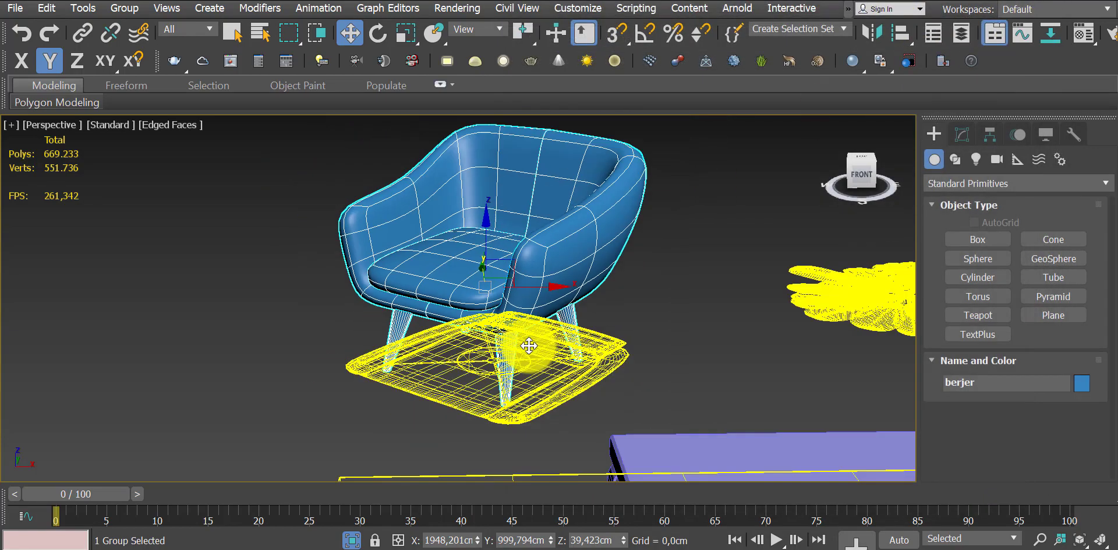
Wheel-zoom out from the armchair until the whole living room is visible
scroll(544, 259, "down", 5)
scroll(472, 291, "down", 2)
scroll(473, 291, "up", 2)
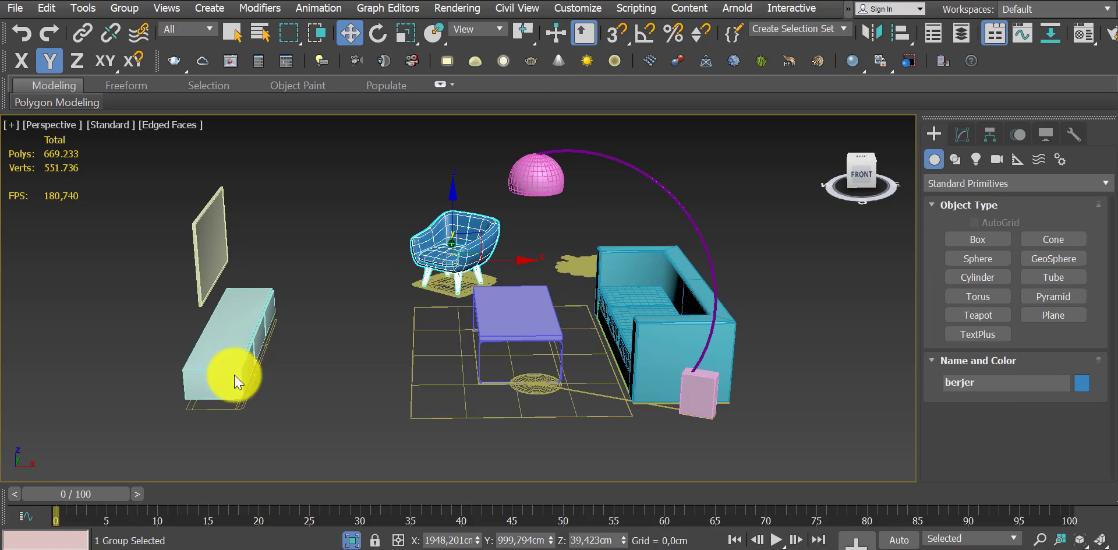
Launch Logitech G HUB by searching 'lo' in the Windows Start menu
key("super+s")
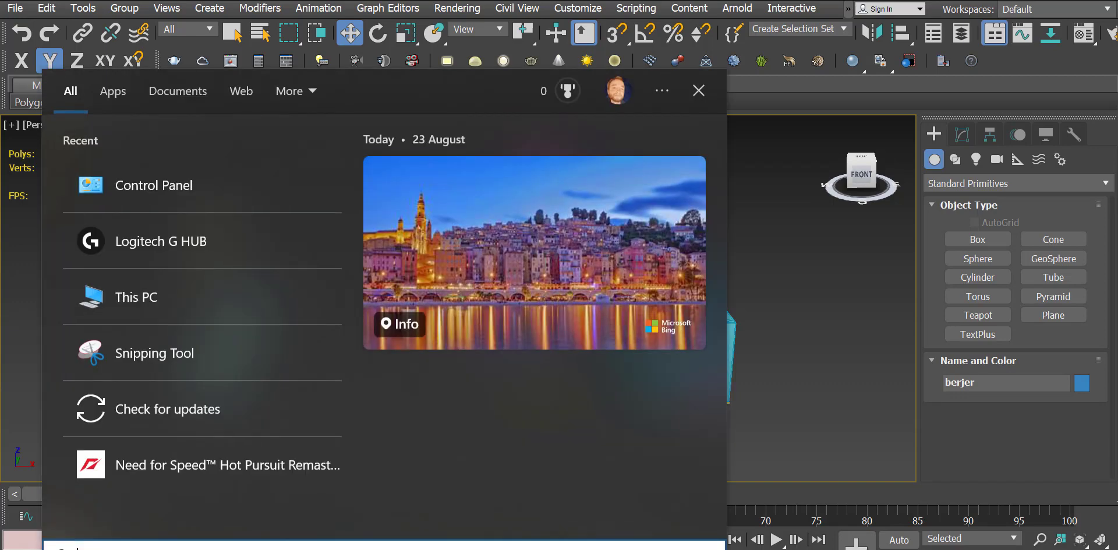
type("lo")
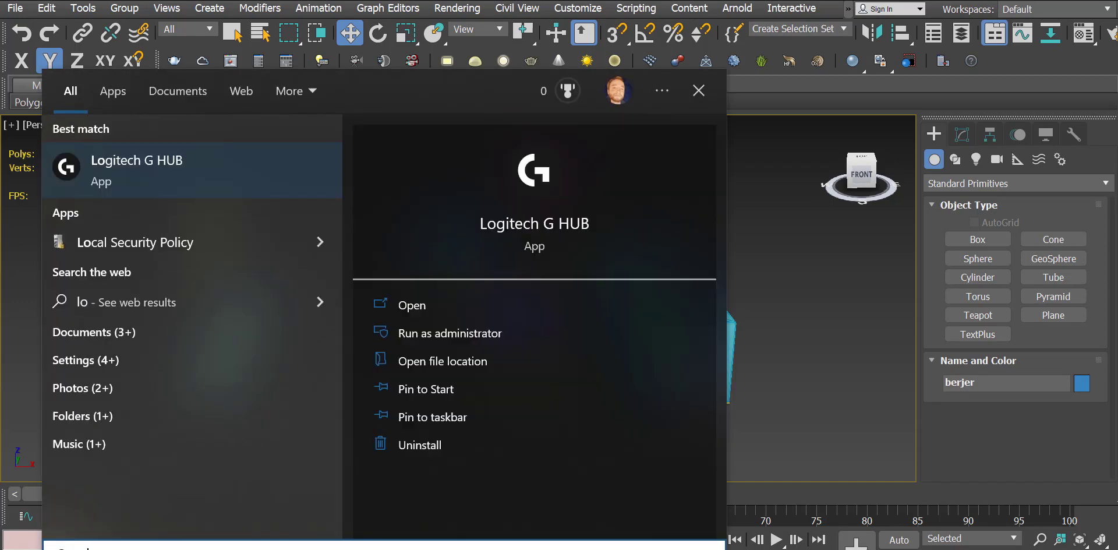
left_click(138, 172)
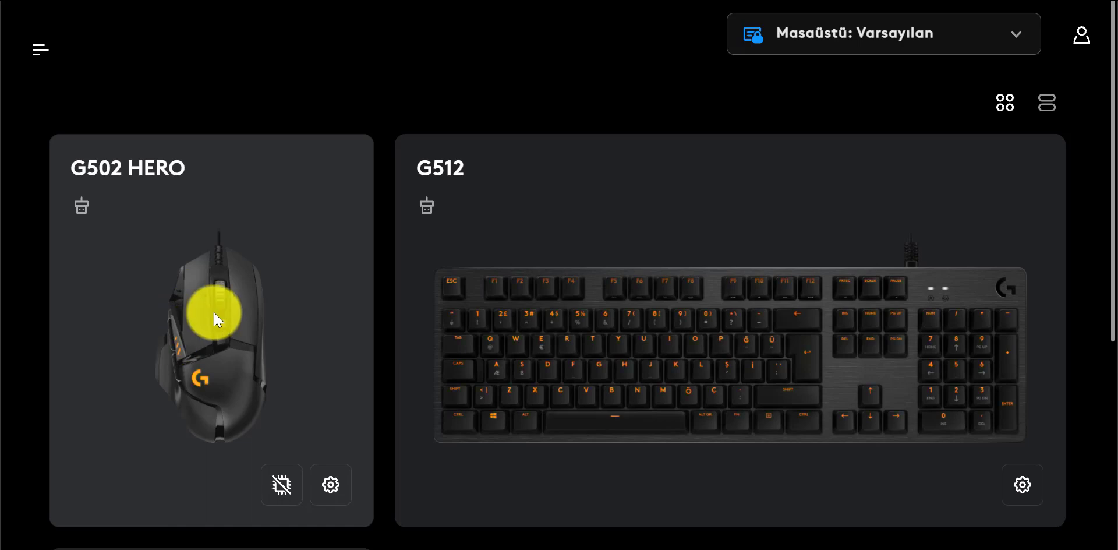
Show the G502 HERO's DPI speeds 1200, 2400, 3200 and 6400, with 2400 current
left_click(207, 344)
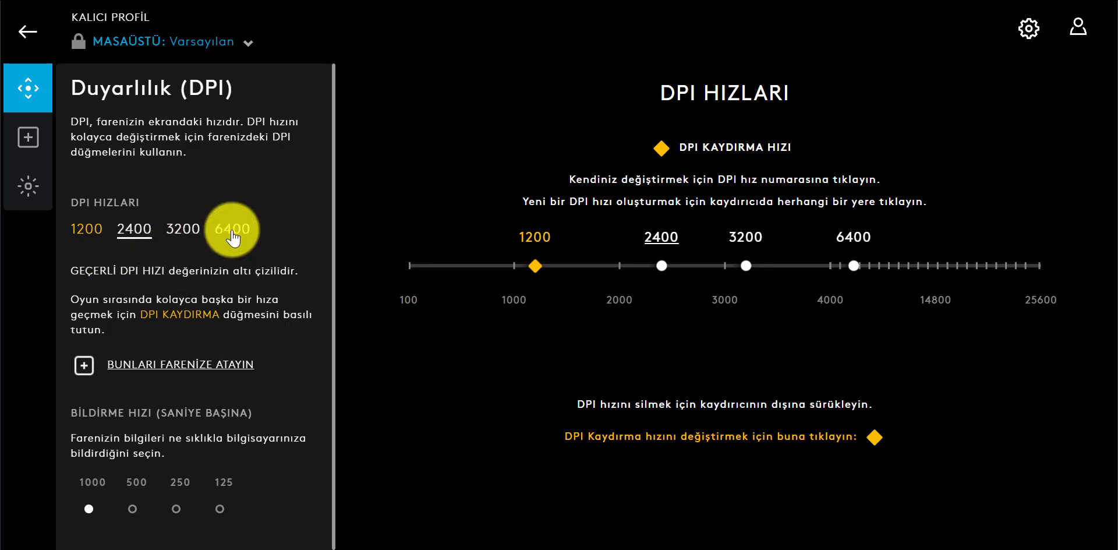
left_click(92, 235)
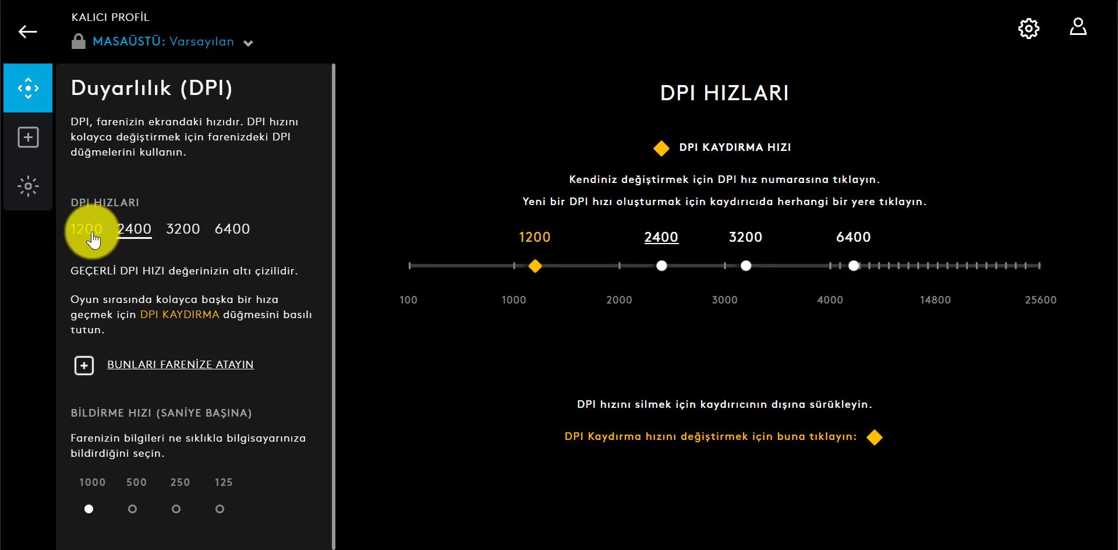